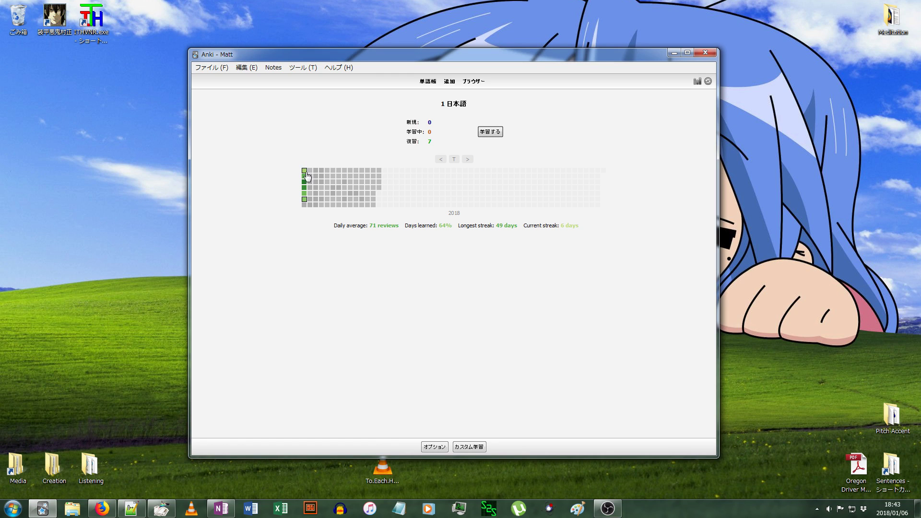
Look through the study statistics of the 1 日本語 deck and close them
mouse_move(306, 175)
left_click(696, 82)
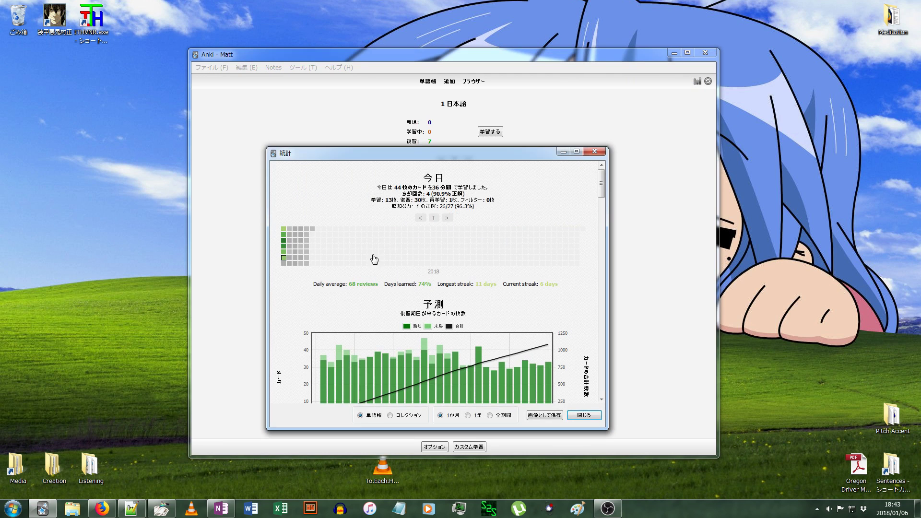
scroll(356, 250, "down", 3)
scroll(356, 251, "up", 3)
left_click(594, 151)
Start a new note with 草木や花が多く茂っている as the Expression and let its Reading be generated
left_click(427, 82)
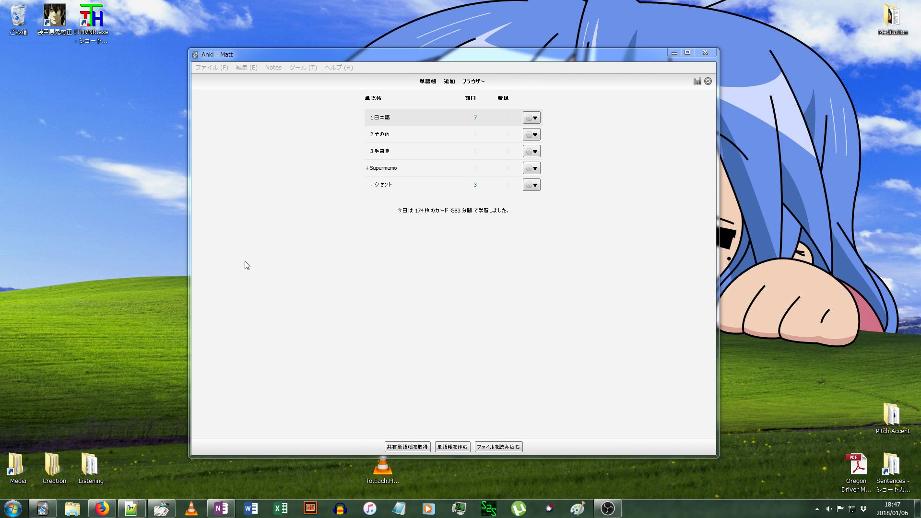
left_click(454, 82)
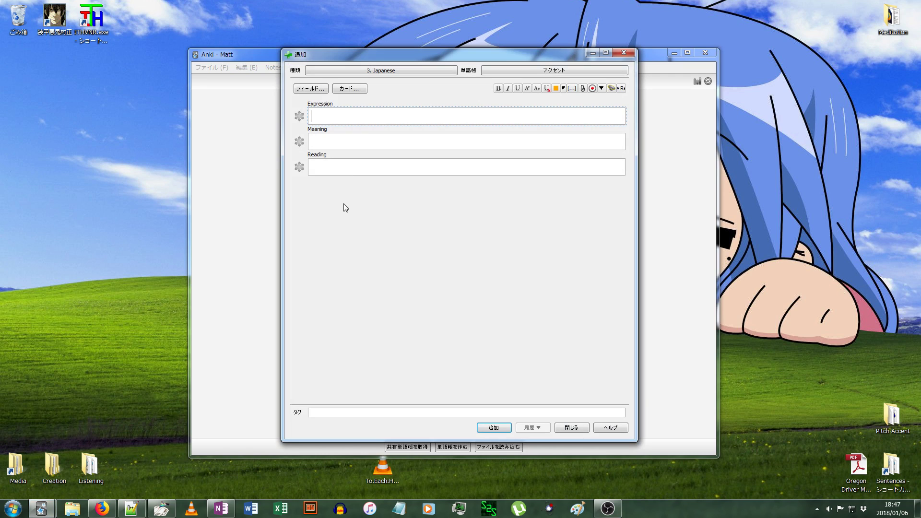
type("草木や花が多く茂っている")
left_click(335, 136)
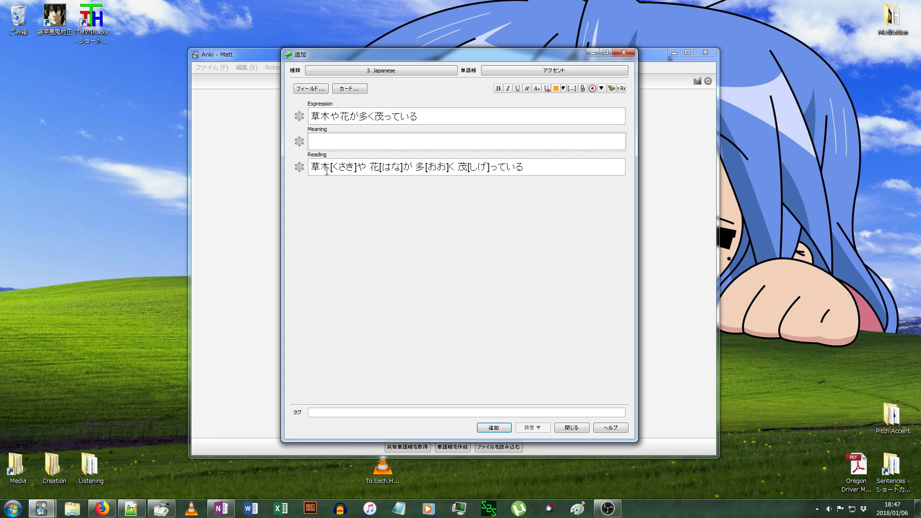
Examine the generated reading of 草木 and how furigana is rendered in the card template's back preview
left_click_drag(332, 167, 356, 166)
left_click(350, 88)
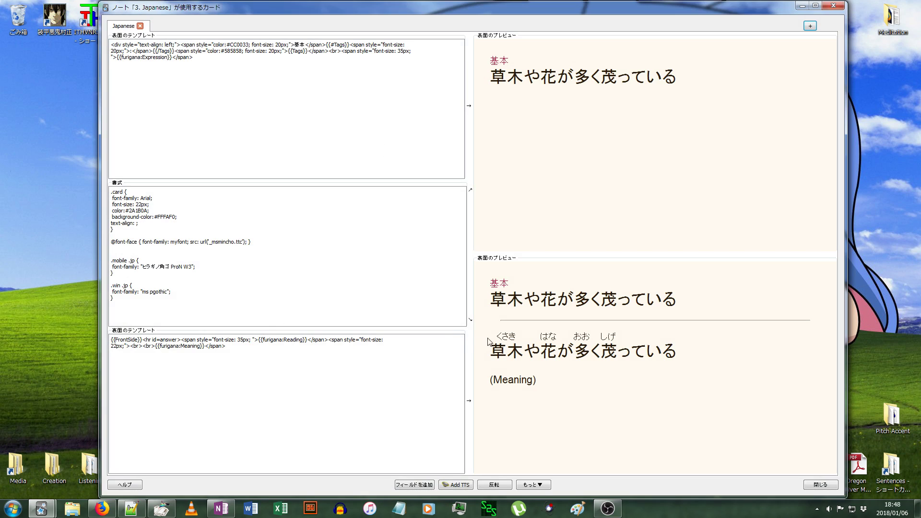
left_click_drag(498, 337, 670, 326)
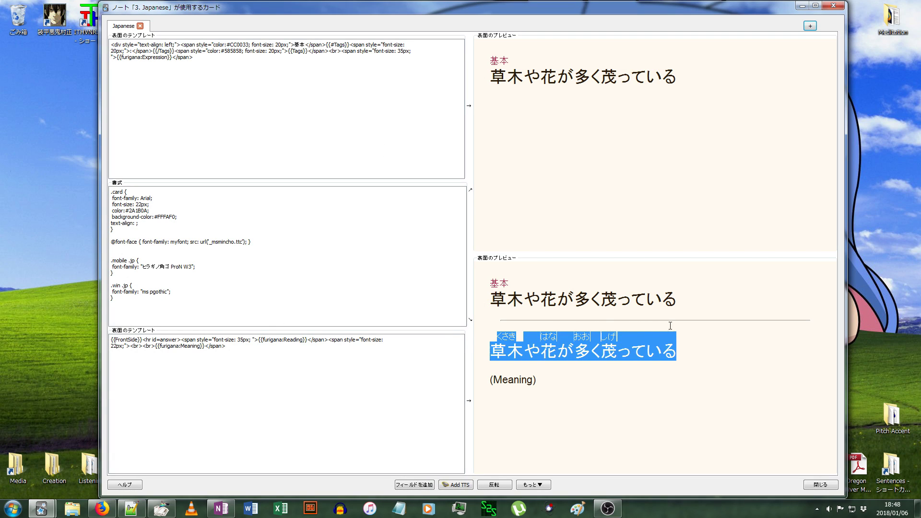
left_click(602, 385)
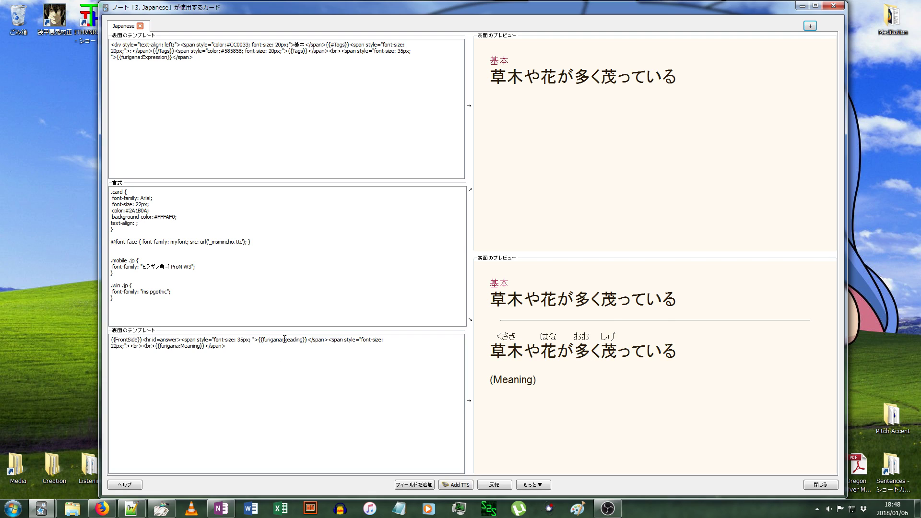
Try the back template without the furigana: prefix on Reading, put the prefix back and close the card templates
left_click_drag(284, 339, 264, 343)
key("ctrl+c")
key("Delete")
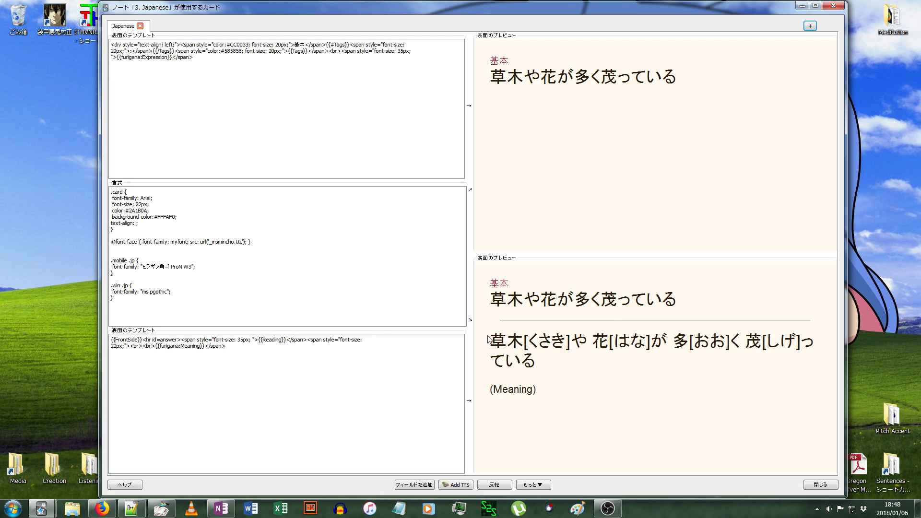
mouse_move(489, 340)
left_mouse_down()
mouse_move(551, 362)
mouse_move(491, 335)
left_mouse_up()
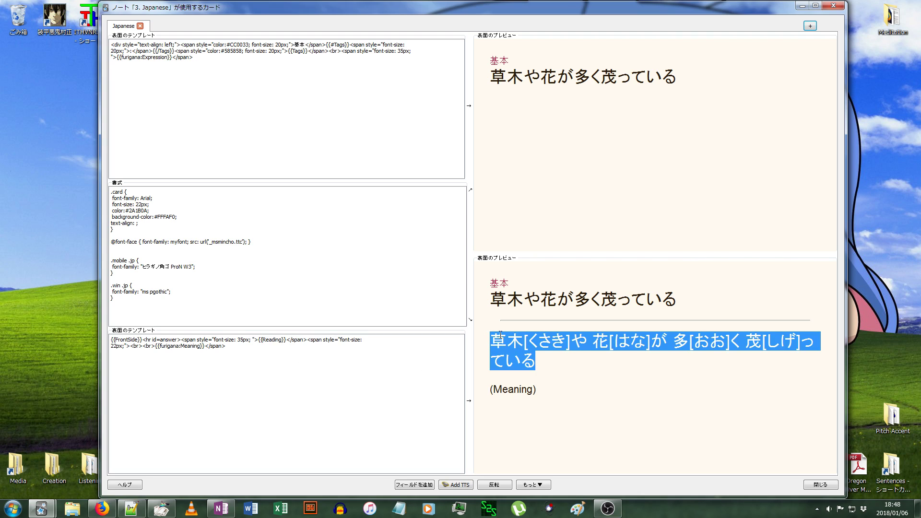
left_click(264, 339)
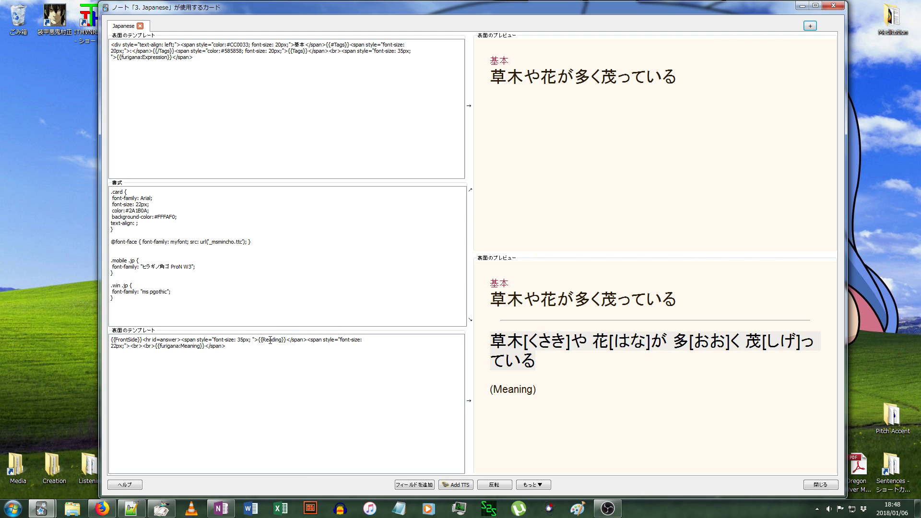
key("ctrl+v")
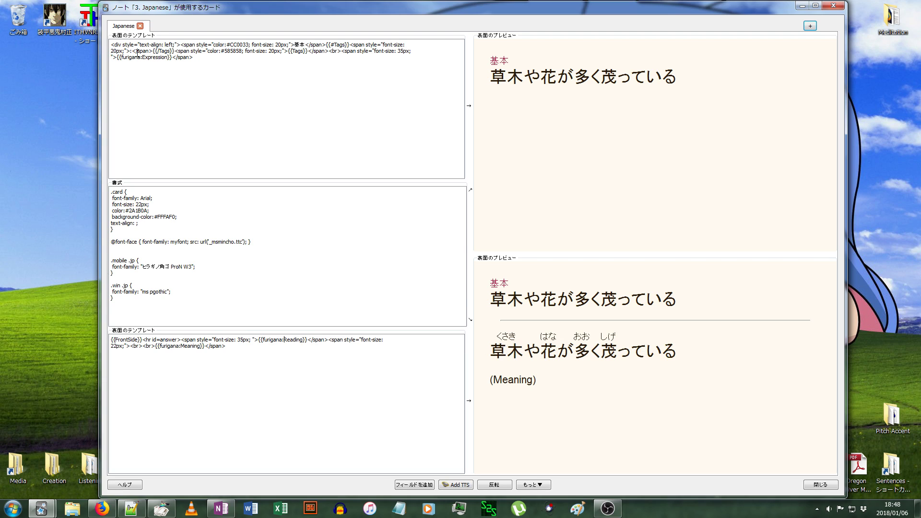
left_click_drag(143, 56, 118, 57)
left_click(834, 6)
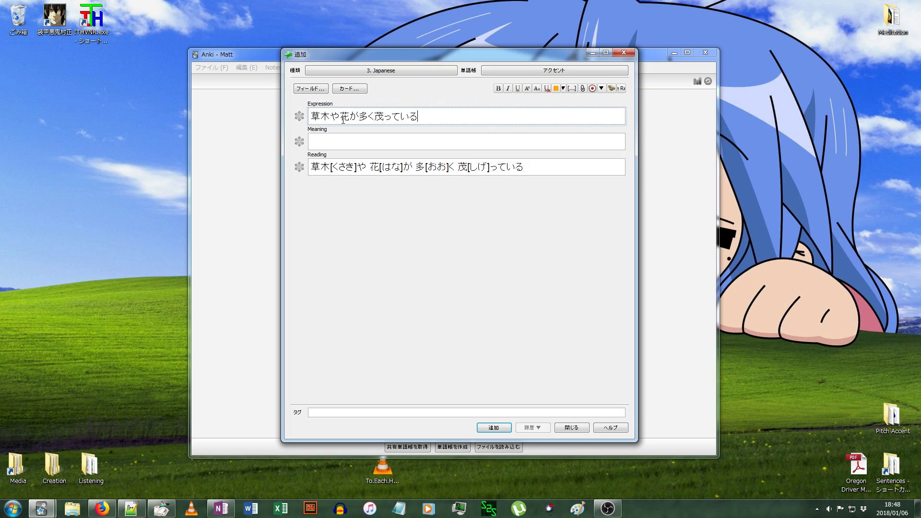
Insert a space before 花 in the Expression and add the reading [はな] directly after it
type("「」")
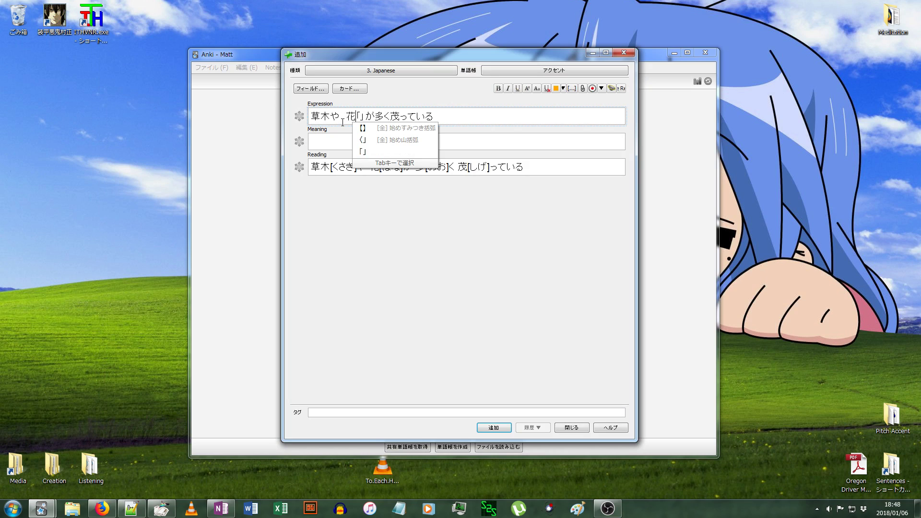
key("BackSpace")
key("BackSpace")
key("alt+grave")
key("Left")
key("BackSpace")
key("Right")
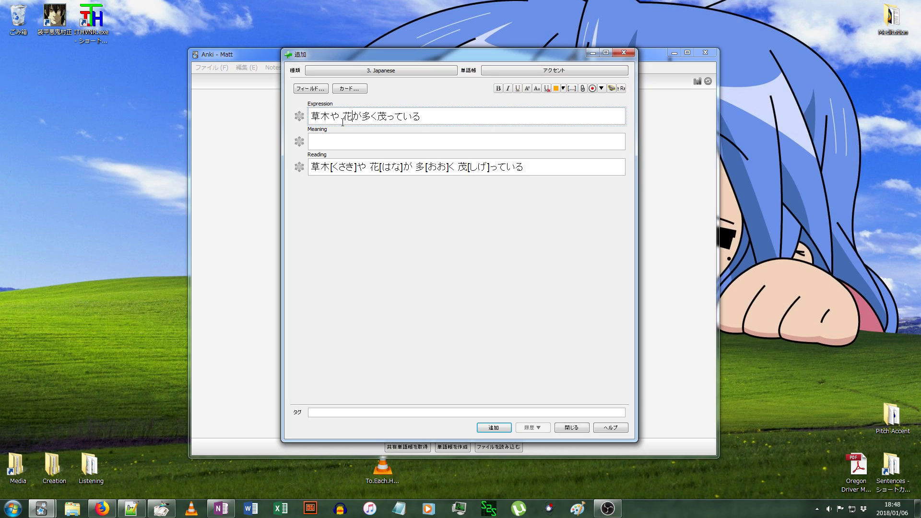
type("[]")
key("Left")
key("alt+grave")
type("hana")
key("Return")
Preview the card to check the furigana above 花 on the front, and close the preview
left_click(363, 90)
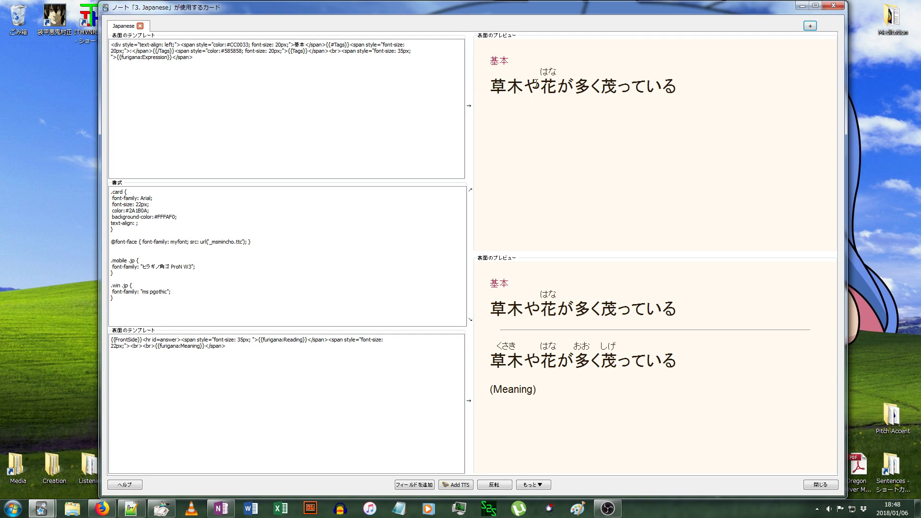
left_click_drag(535, 84, 551, 72)
left_click(555, 73)
left_click(835, 6)
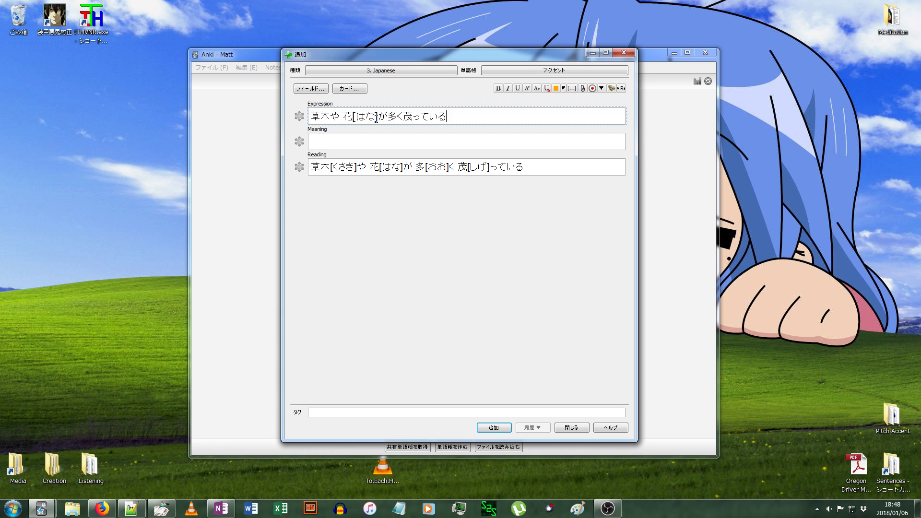
Remove the bracketed reading after 花 and the space before it from the Expression
key("BackSpace")
key("BackSpace")
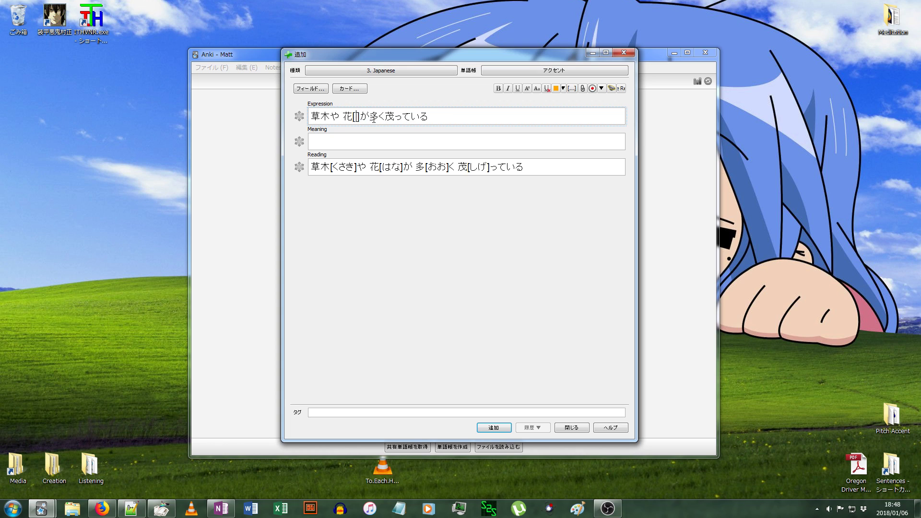
key("Delete")
key("BackSpace")
key("BackSpace")
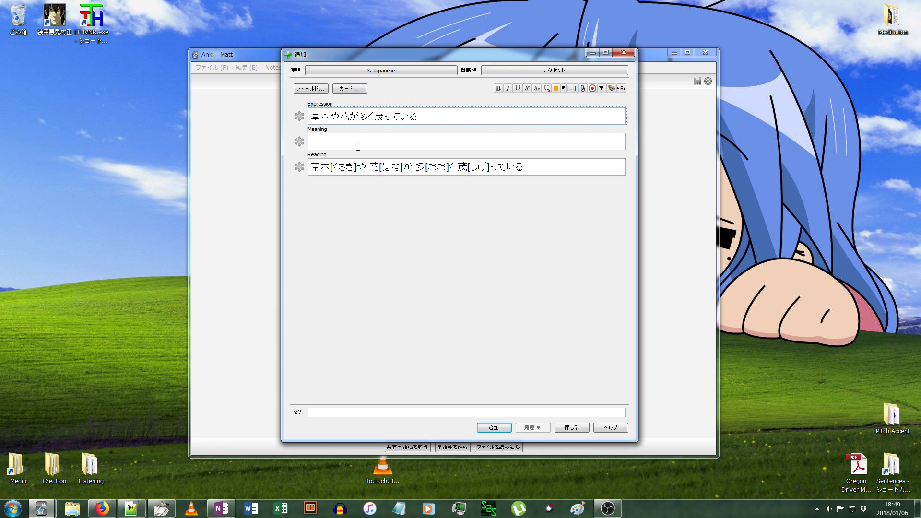
Replace the bracketed reading of 草木 in the Reading field with そうもく
left_click_drag(311, 167, 332, 167)
left_click(346, 171)
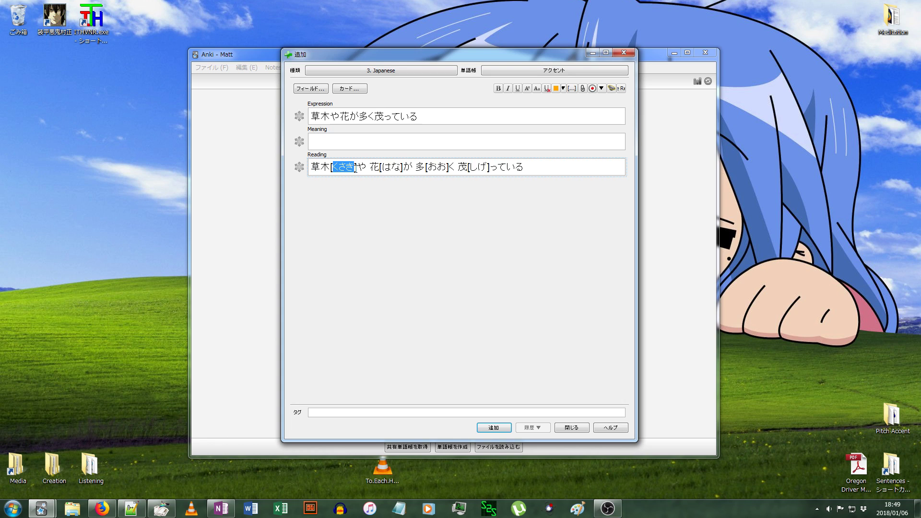
type("そうもく")
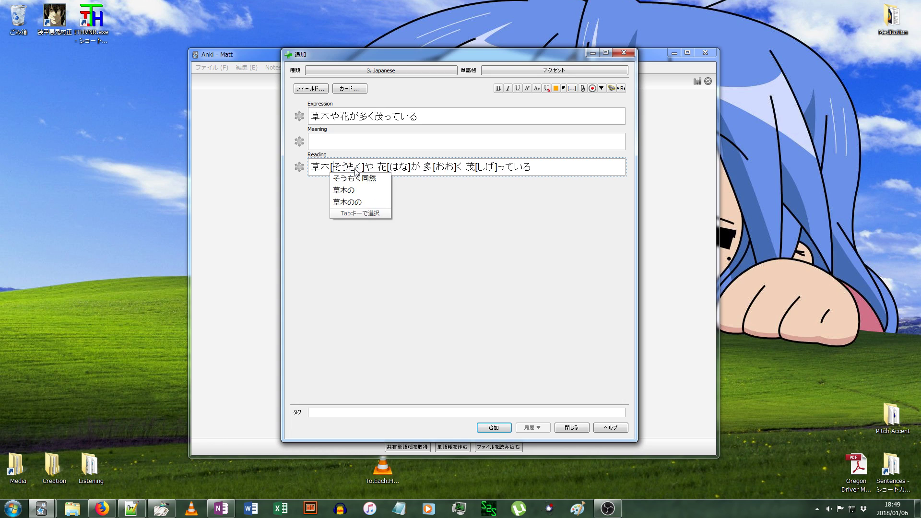
key("Return")
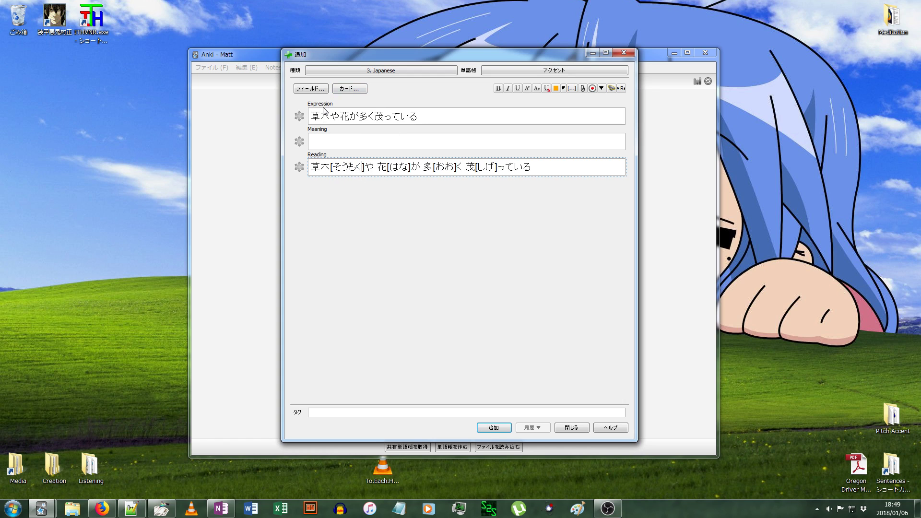
left_click_drag(315, 119, 334, 119)
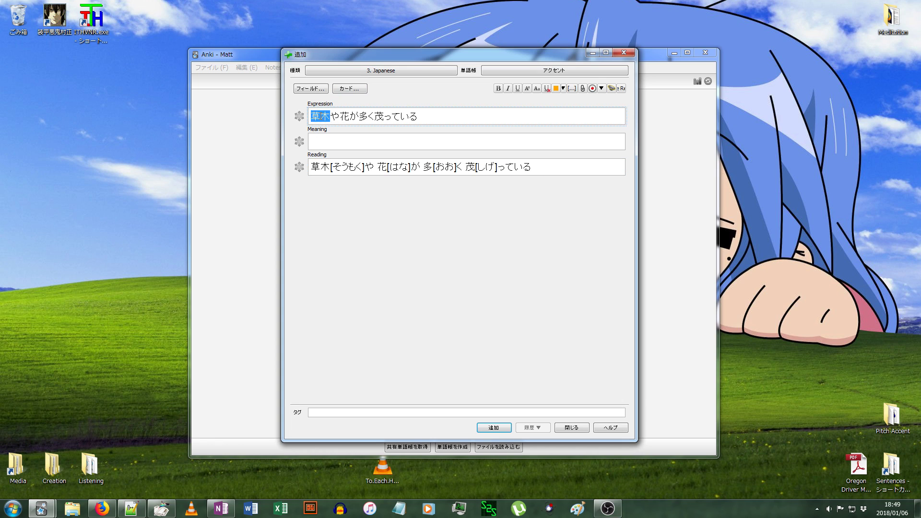
left_click(339, 116)
left_click_drag(331, 116, 311, 116)
left_click(311, 116)
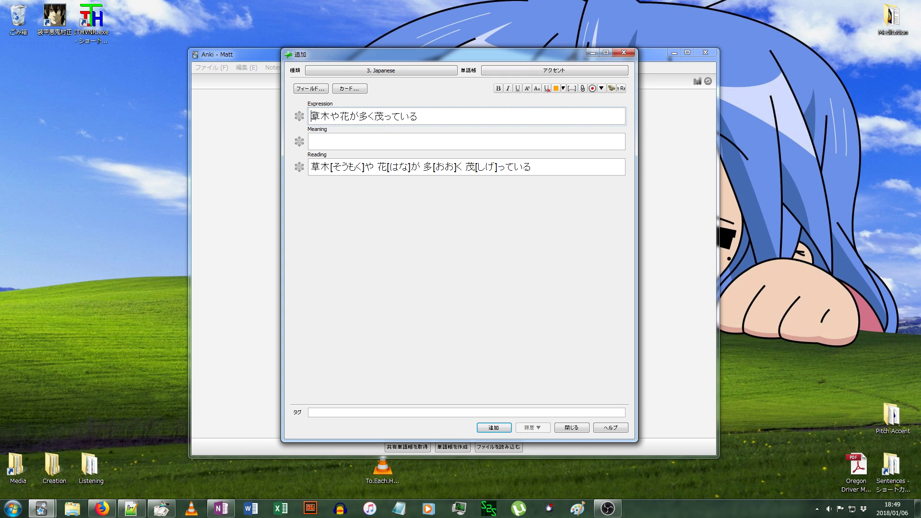
Add the bracketed hint [×くさき] after 草木 in the Expression and preview the resulting card
left_click(327, 117)
type("[]")
key("Left")
key("alt+grave")
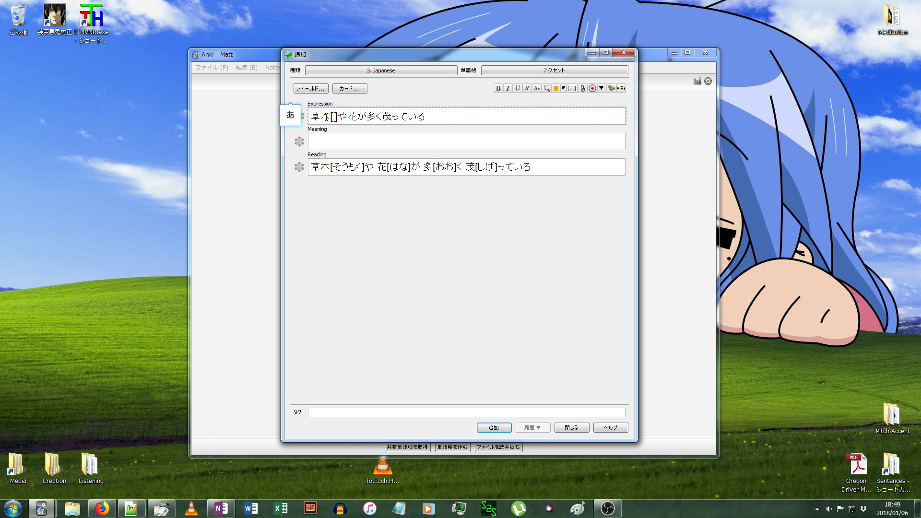
type("ばつ")
key("space")
key("Return")
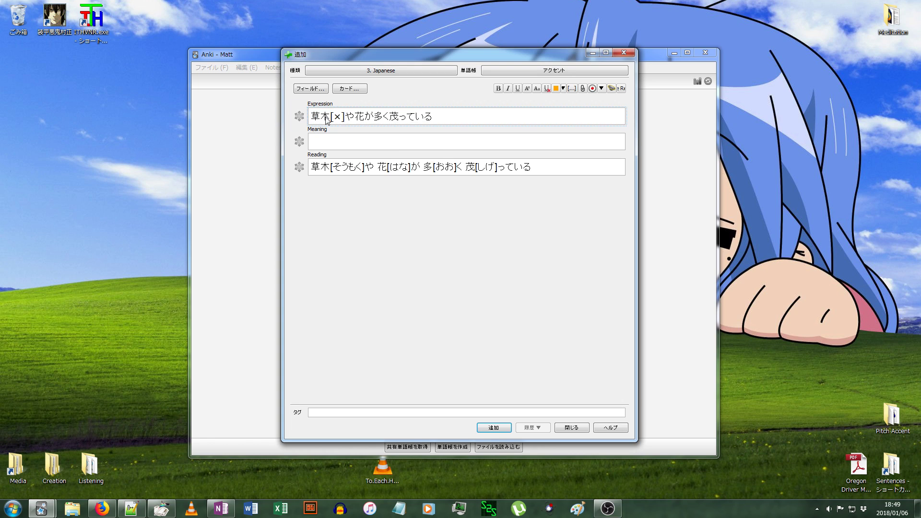
type("くさき")
key("alt+grave")
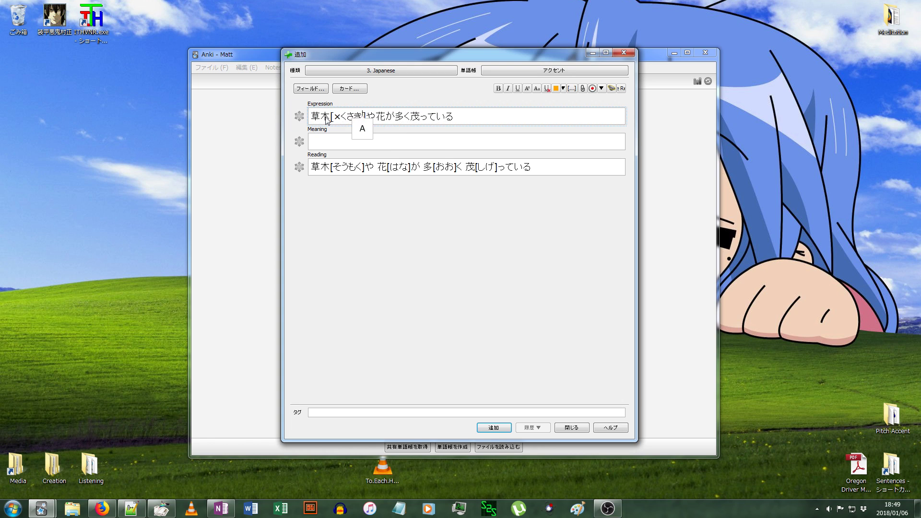
left_click(347, 90)
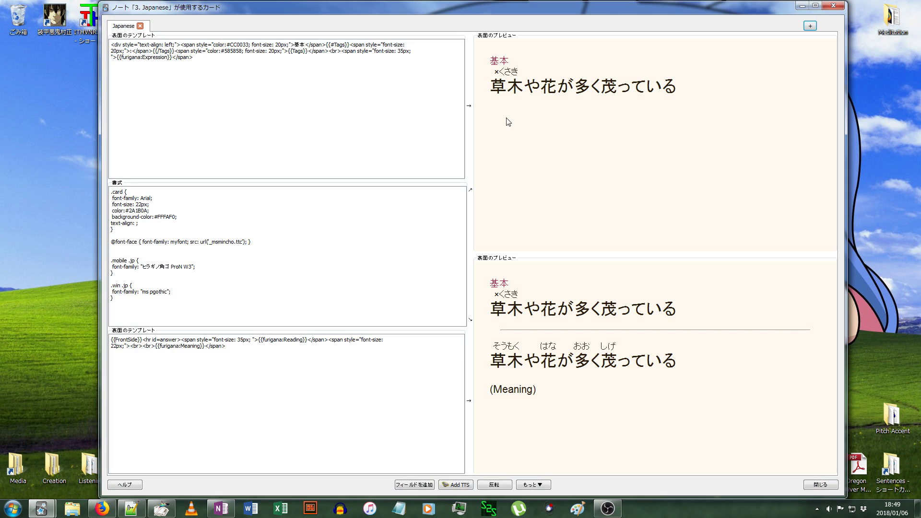
left_click(835, 7)
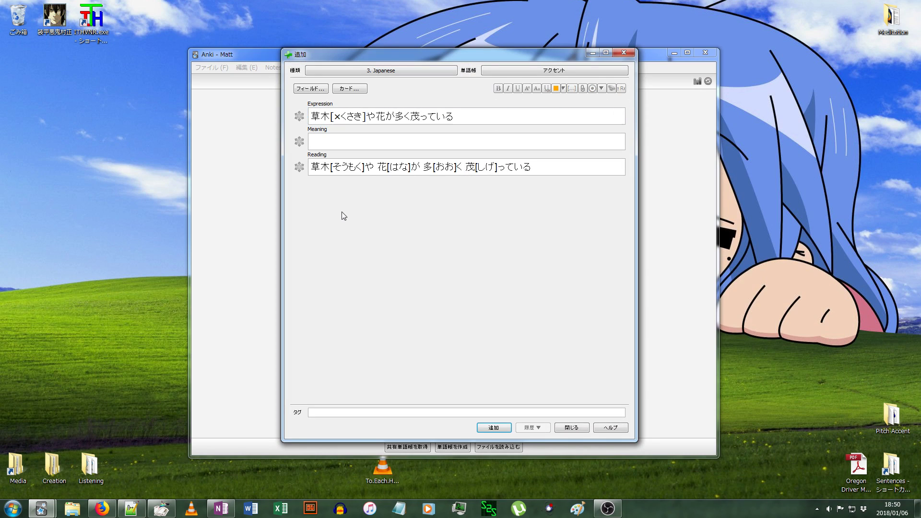
Switch to Firefox and search Google for 草木
left_click(101, 509)
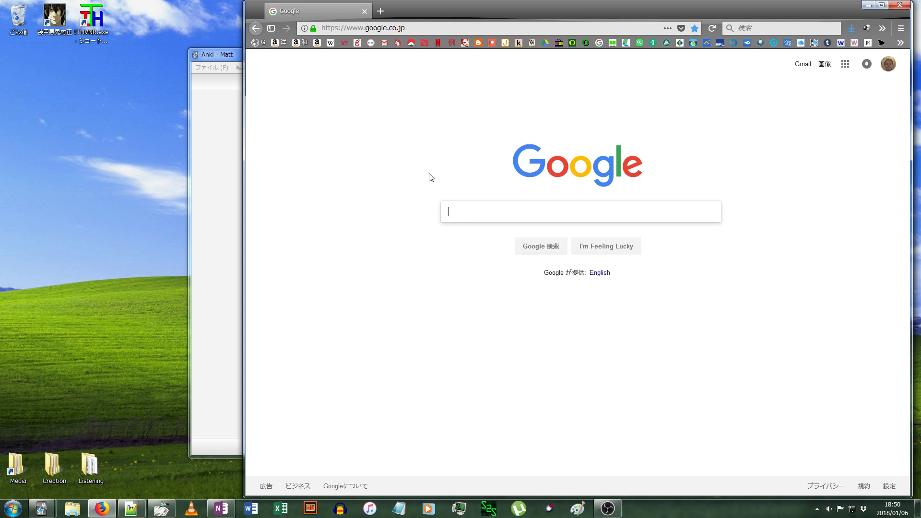
type("く")
key("Tab")
key("Tab")
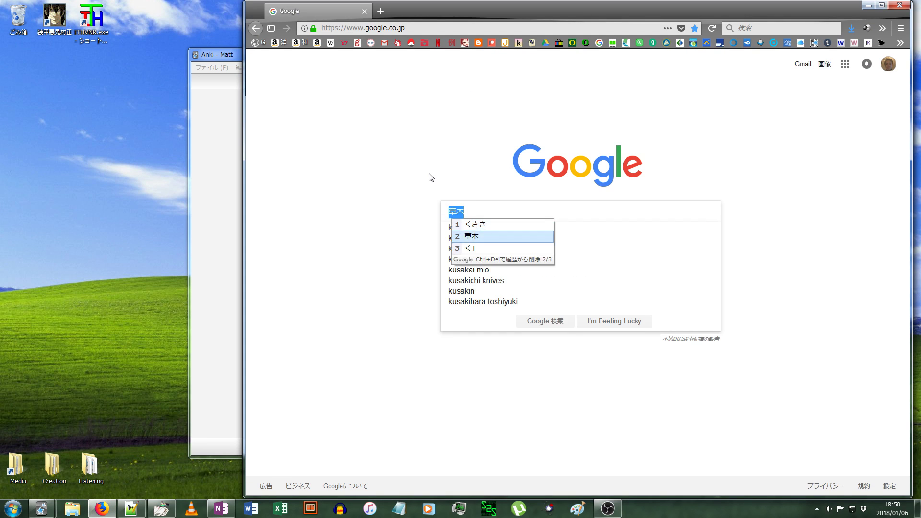
key("Return")
key("Return")
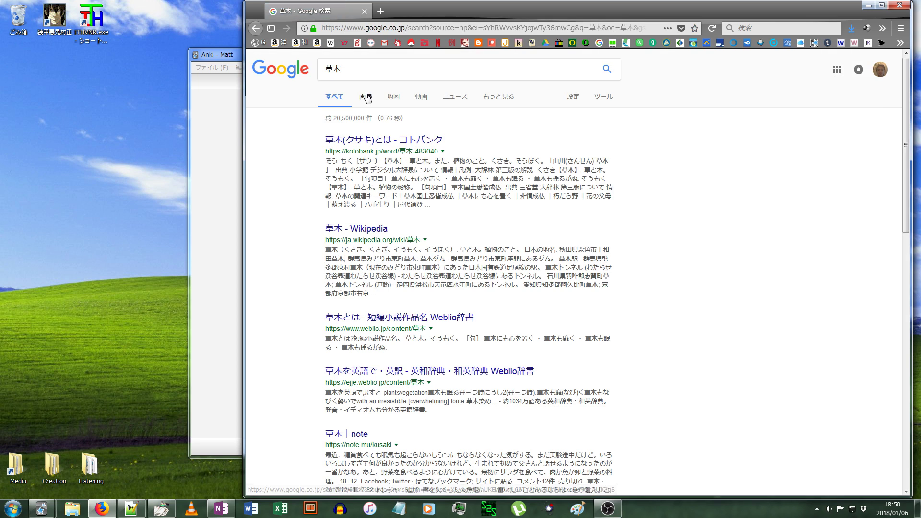
Open the green forest path picture from the 草木 image results at full size and copy it
left_click(366, 97)
left_click(384, 178)
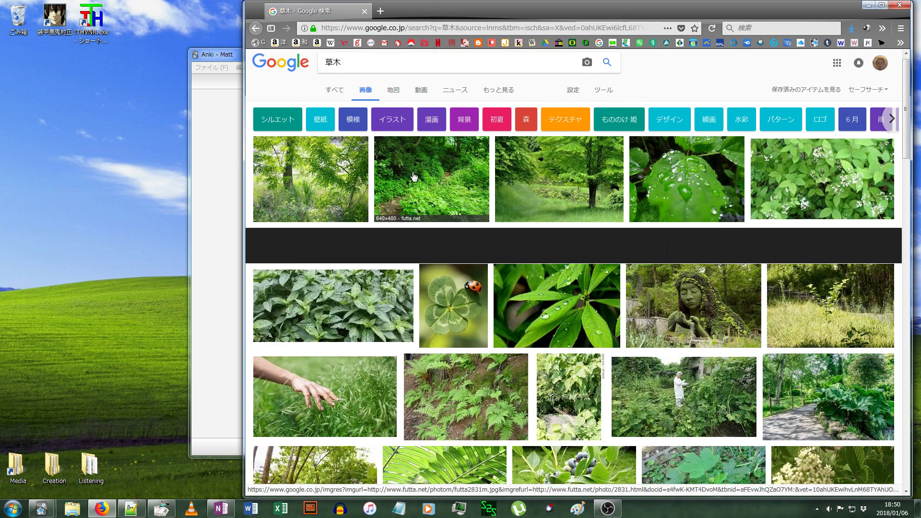
left_click(723, 272)
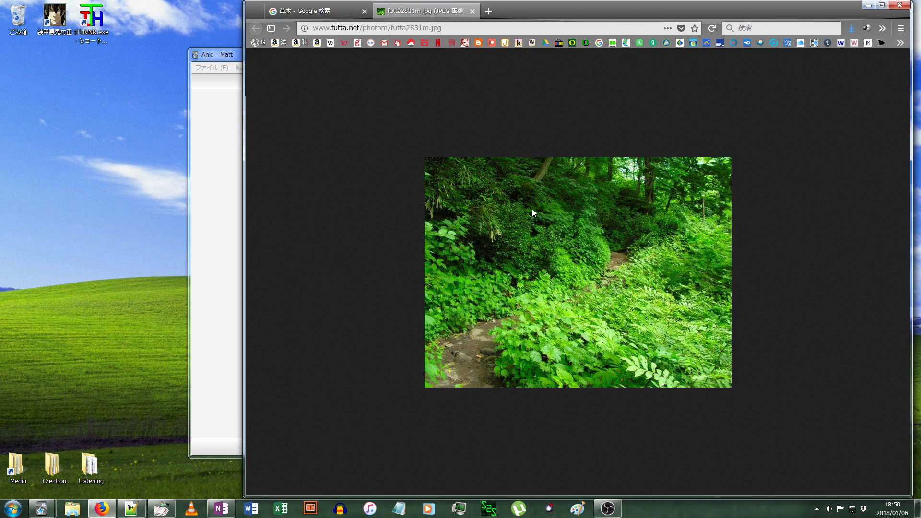
right_click(531, 213)
left_click(543, 220)
Return to the new Anki note and paste the copied picture into the Meaning field
left_click(868, 4)
right_click(451, 148)
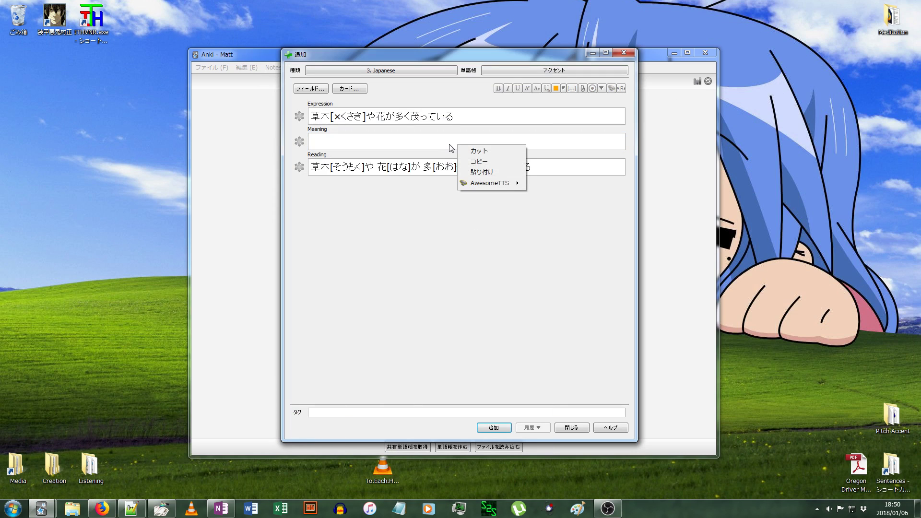
left_click(521, 172)
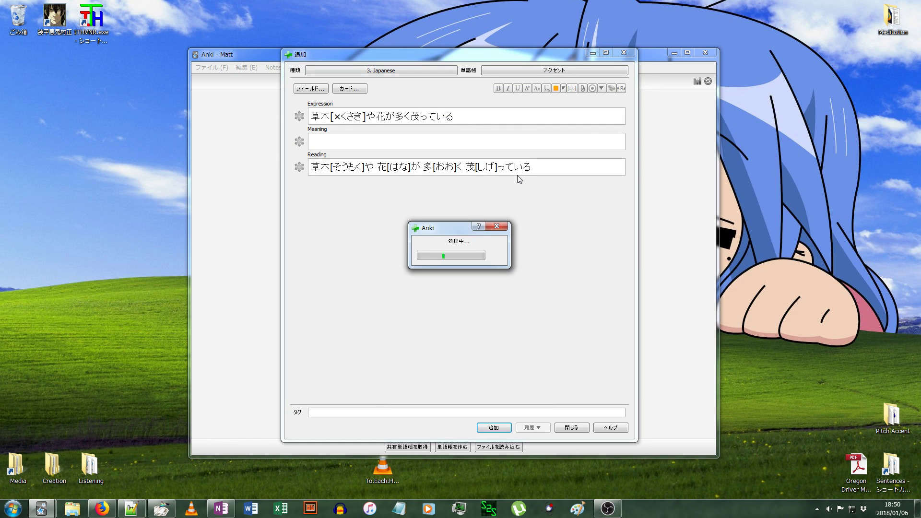
double_click(460, 188)
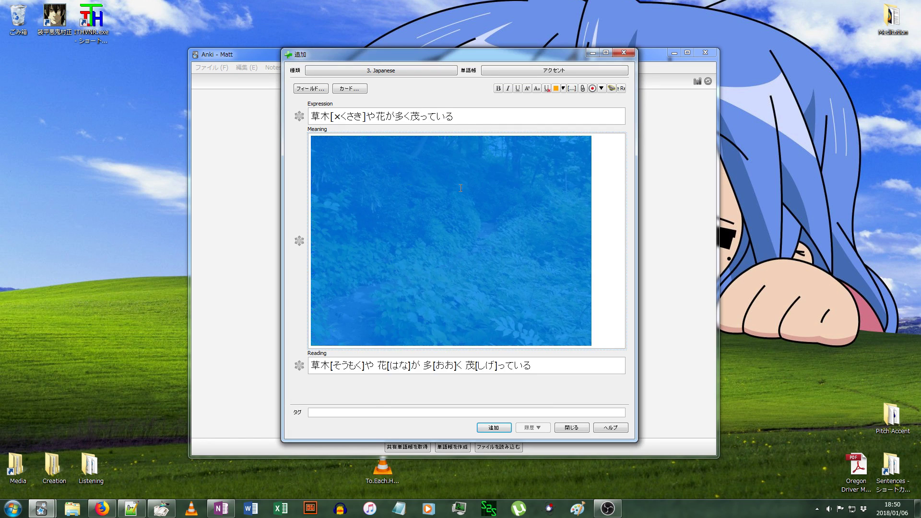
left_click(522, 182)
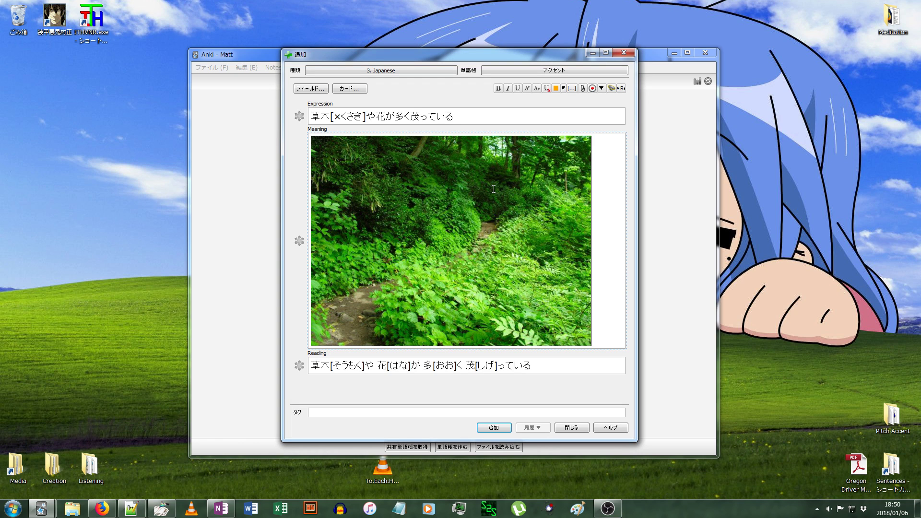
left_click_drag(473, 197, 431, 189)
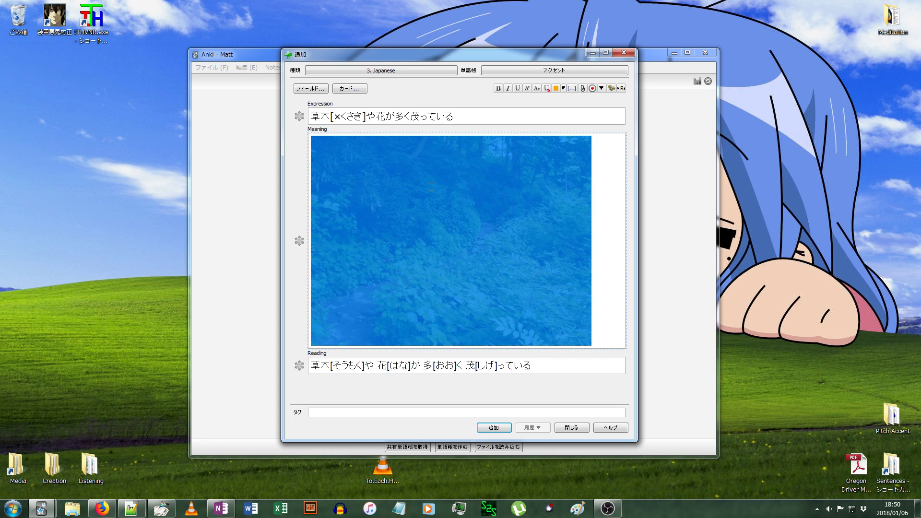
Replace the large forest picture in the Meaning field with a smaller, resized paste of the same picture
left_click(597, 175)
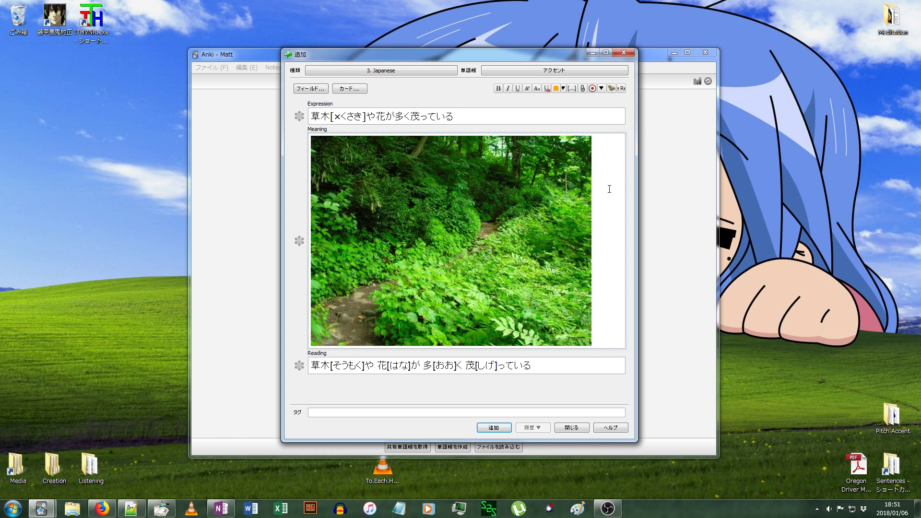
key("BackSpace")
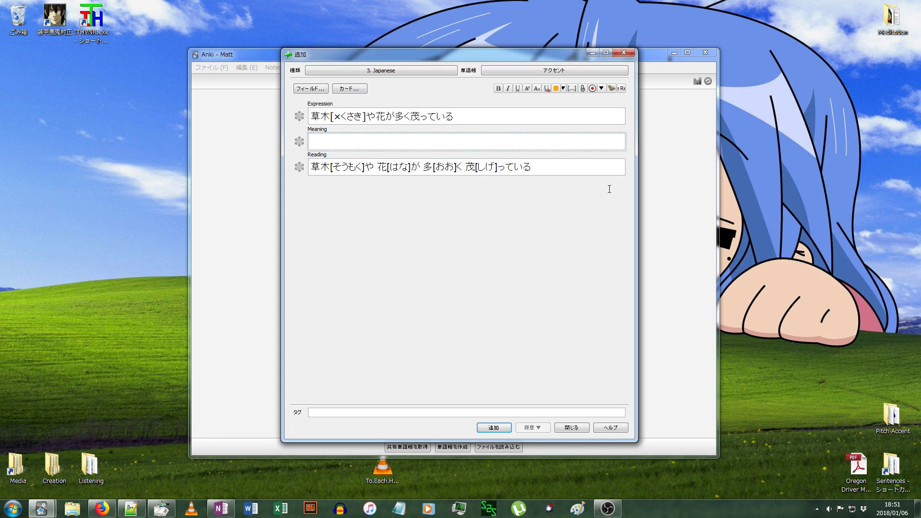
key("ctrl+v")
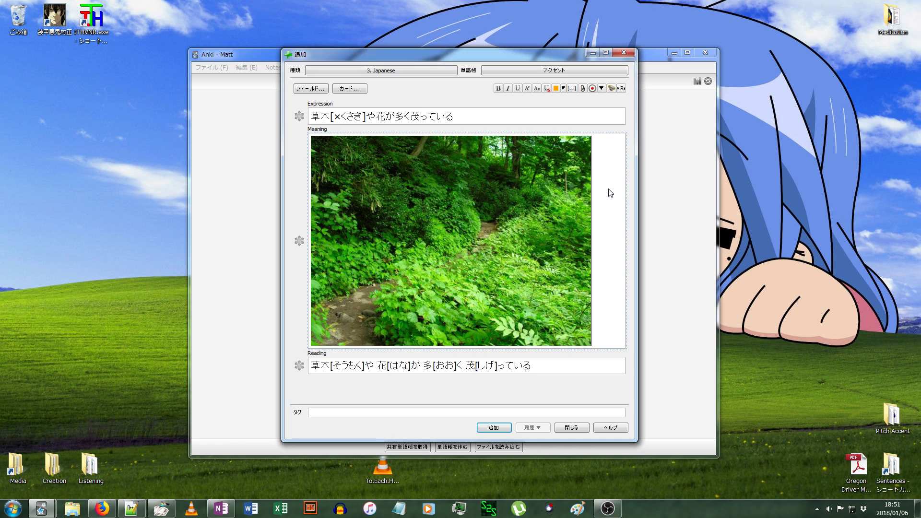
key("BackSpace")
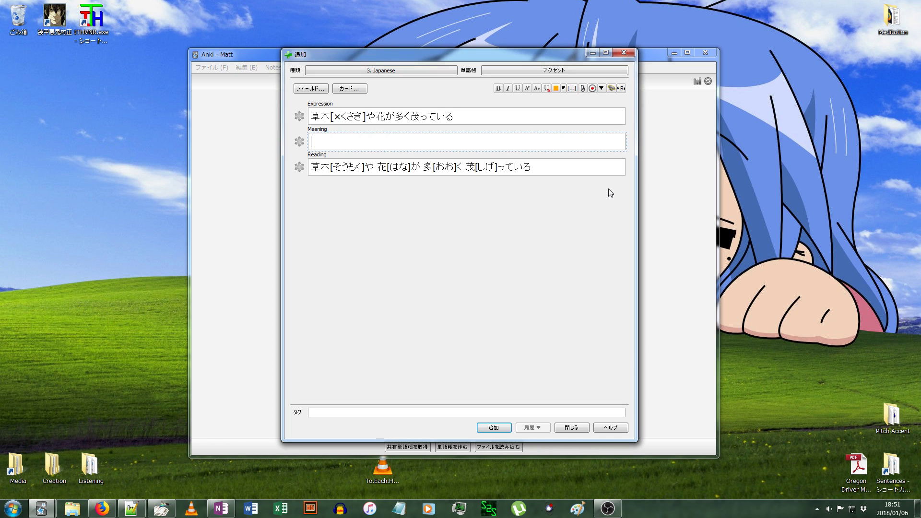
key("ctrl+v")
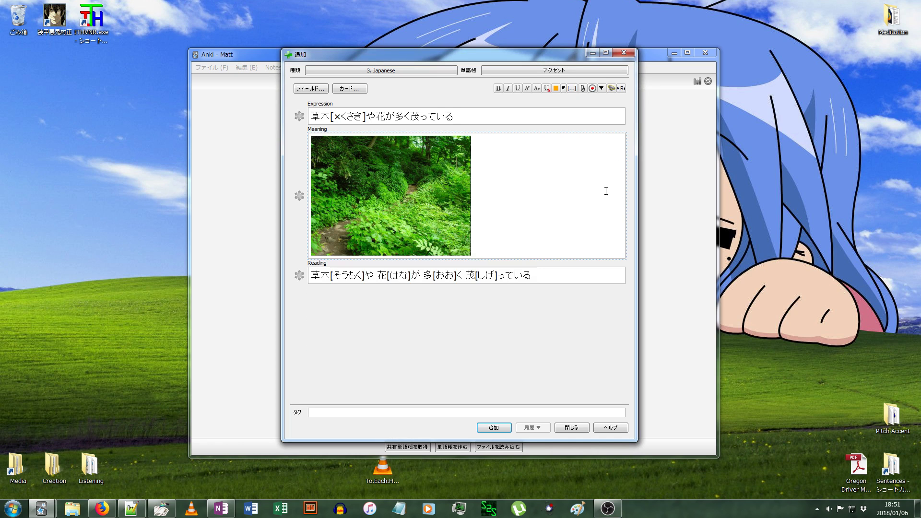
Review the Image Resizer add-on's automatic resizing, paste shortcut and image size settings, and return to the new note
left_click(235, 96)
left_click(302, 67)
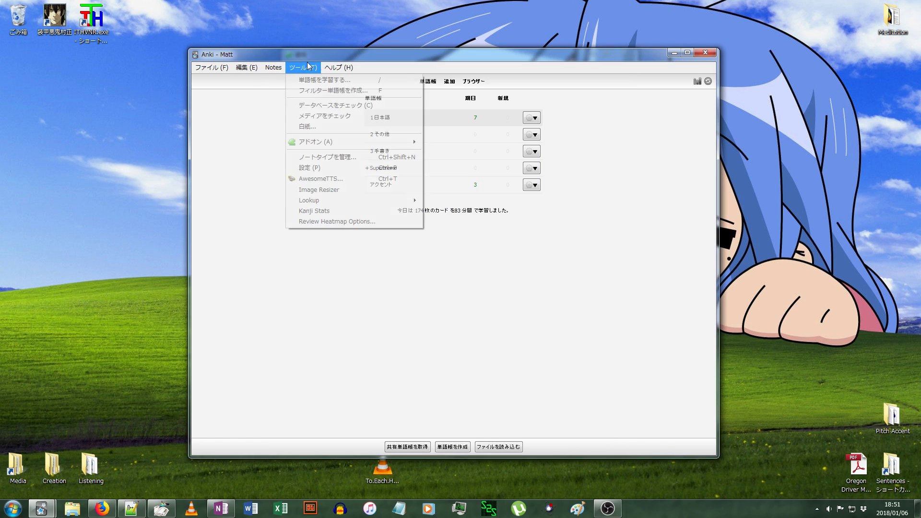
left_click(338, 191)
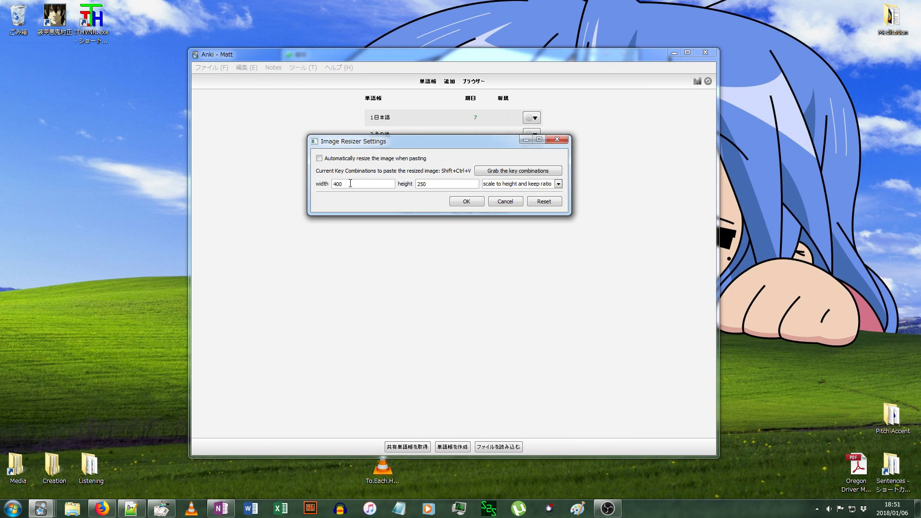
left_click(323, 157)
left_click(342, 160)
key("Tab")
key("shift+Tab")
key("Tab")
left_click(432, 184)
left_click(466, 201)
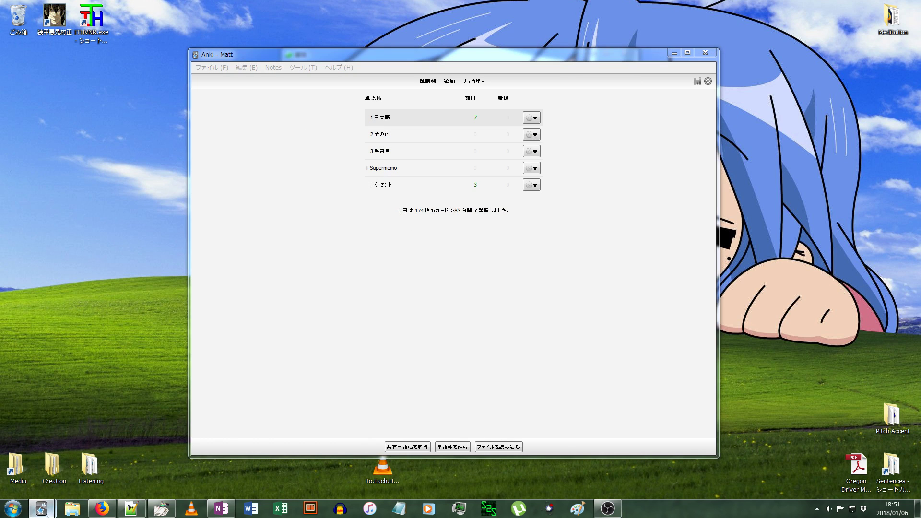
mouse_move(41, 508)
left_click(158, 455)
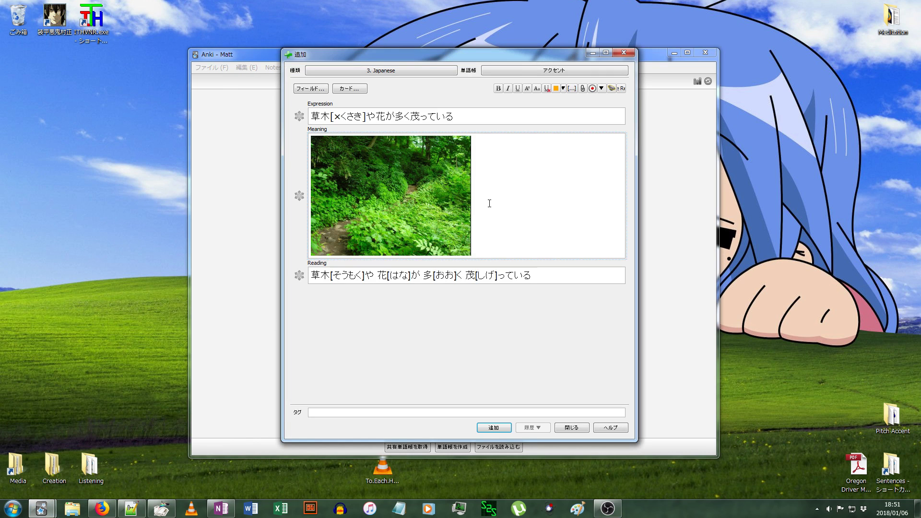
left_click(317, 336)
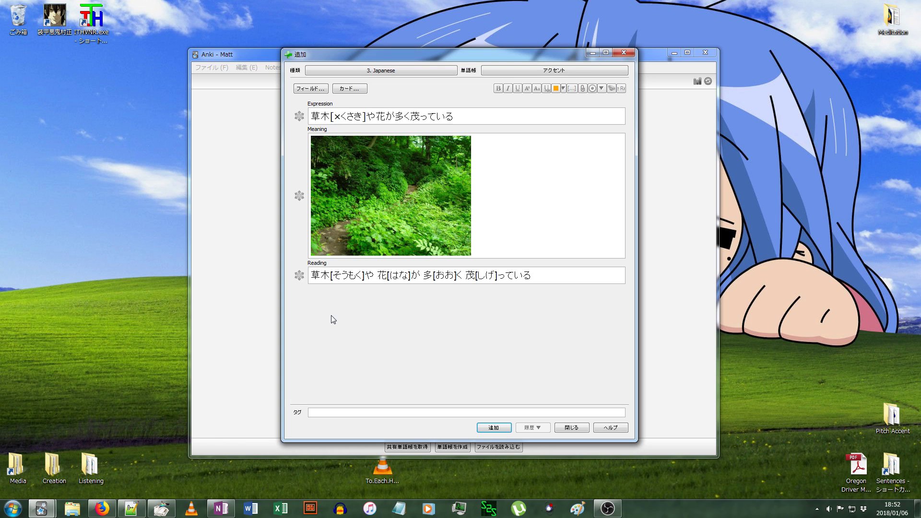
left_click_drag(364, 276, 286, 283)
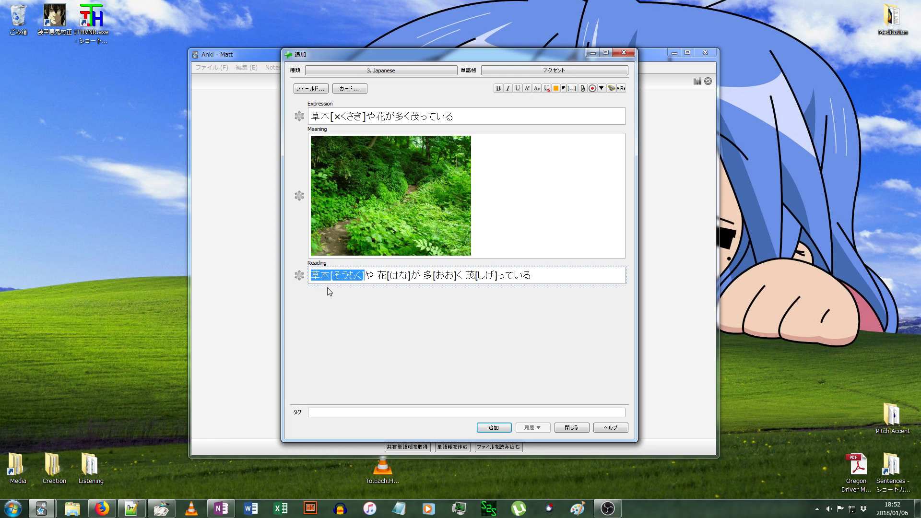
left_click(368, 180)
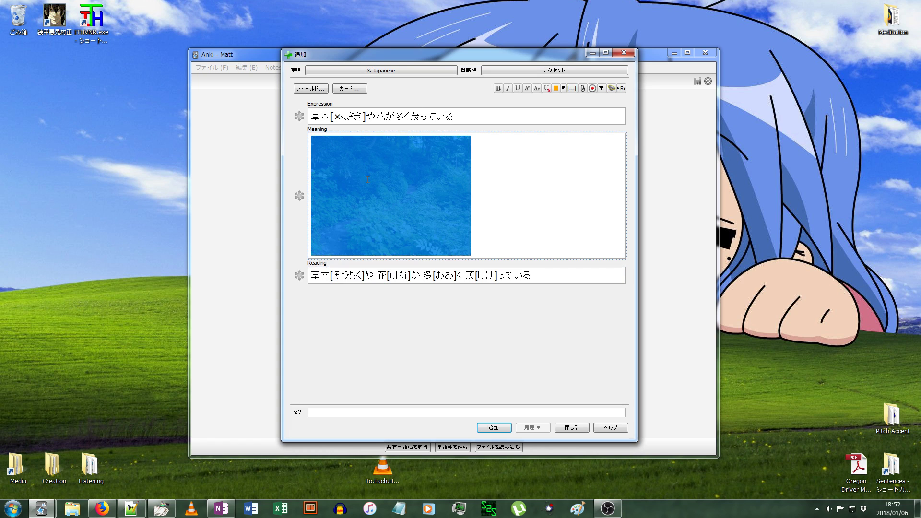
left_click(367, 313)
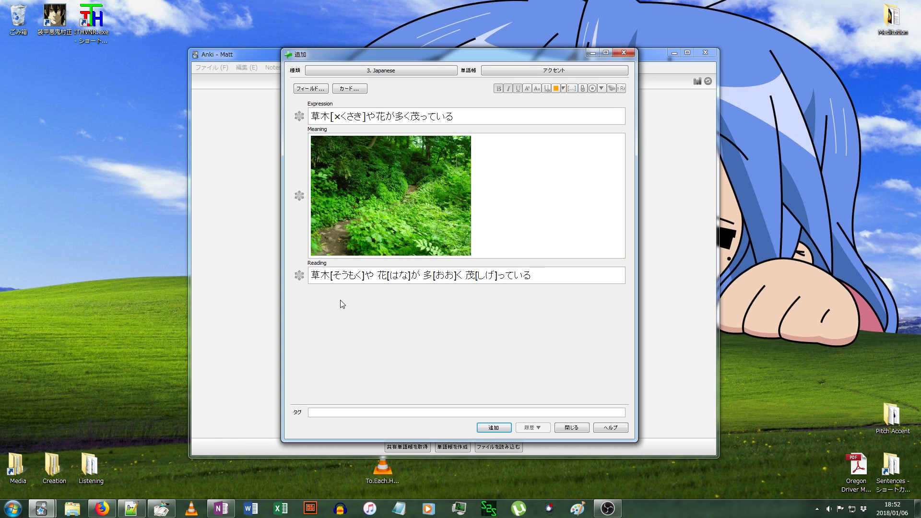
left_click_drag(365, 275, 311, 279)
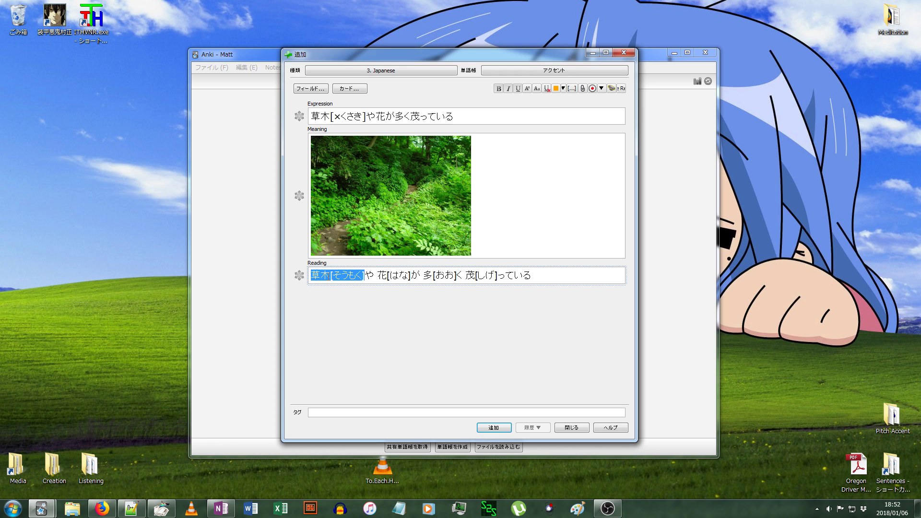
left_click(330, 288)
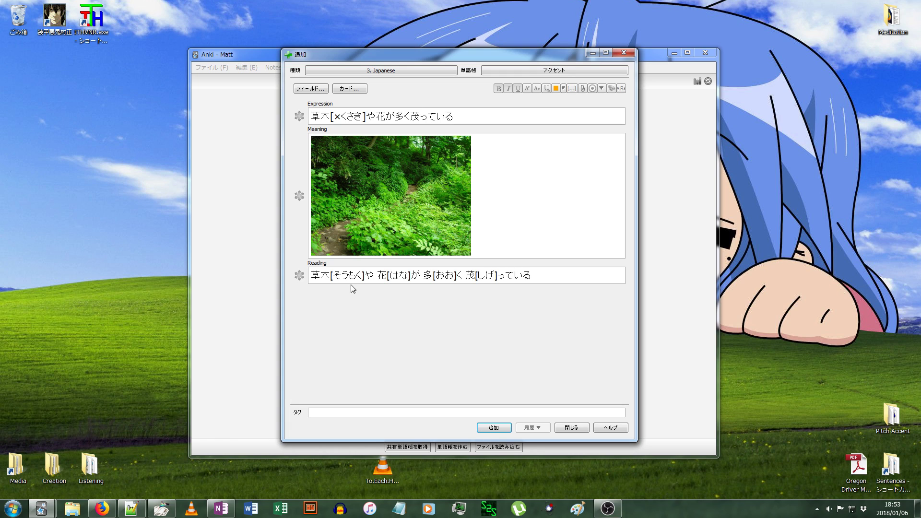
left_click_drag(368, 275, 310, 275)
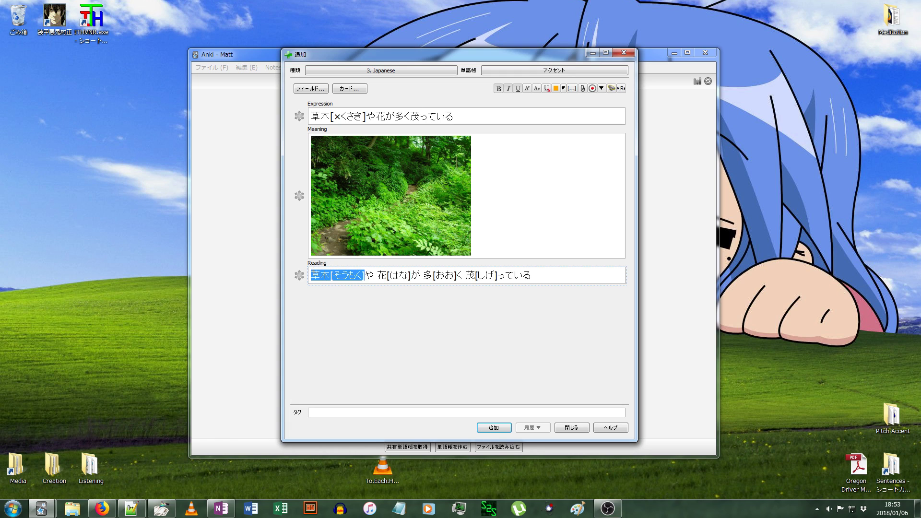
left_click(348, 291)
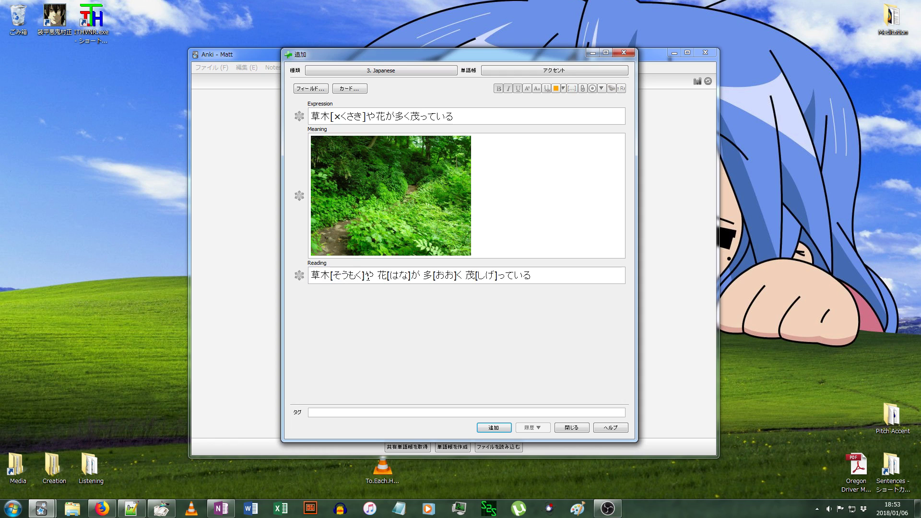
left_click_drag(368, 275, 302, 270)
left_click(349, 290)
left_click_drag(314, 276, 367, 280)
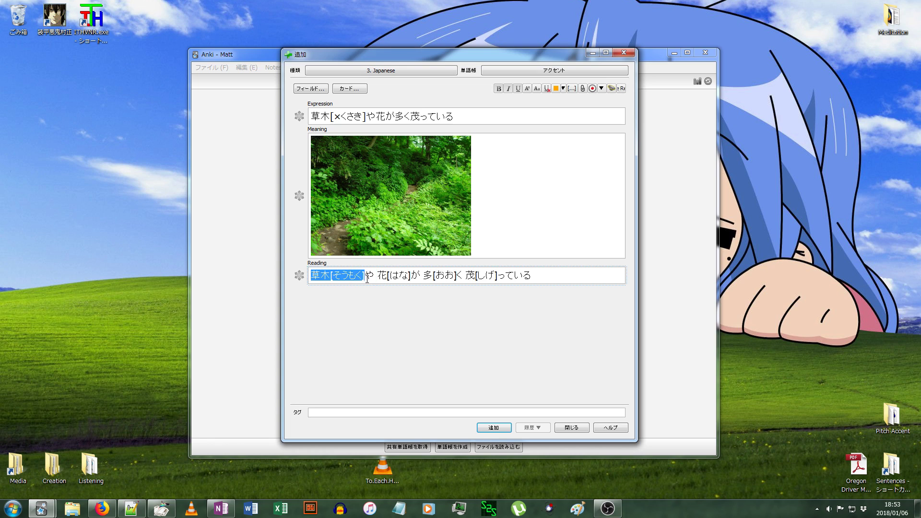
left_click(369, 294)
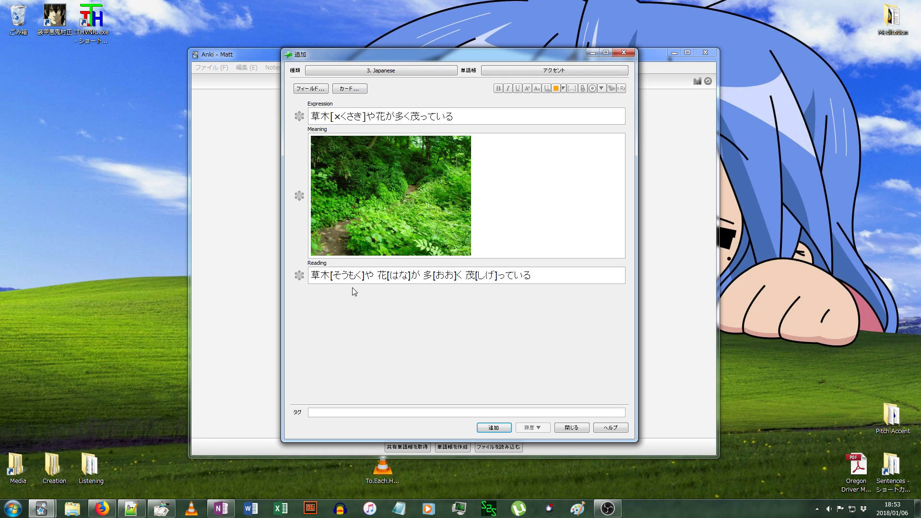
Colour 草木[そうもく] in the Reading field blue
left_click_drag(365, 276, 311, 275)
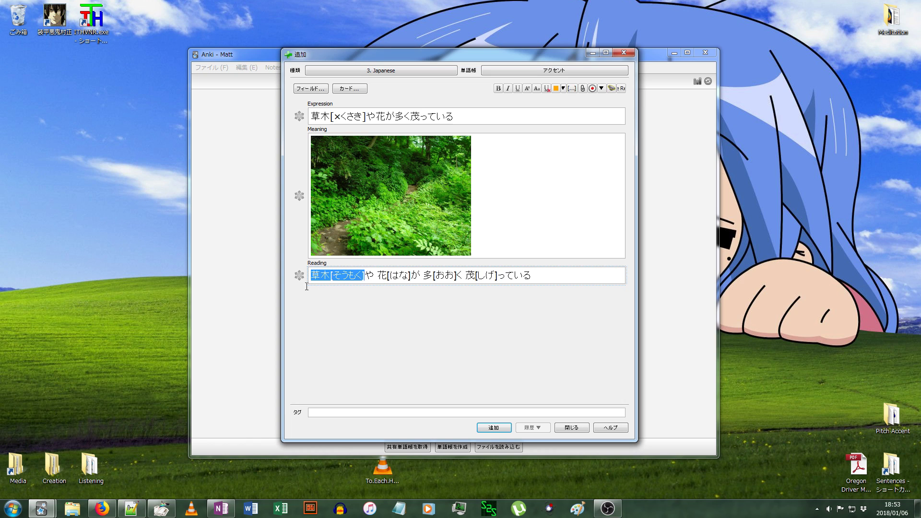
left_click(563, 89)
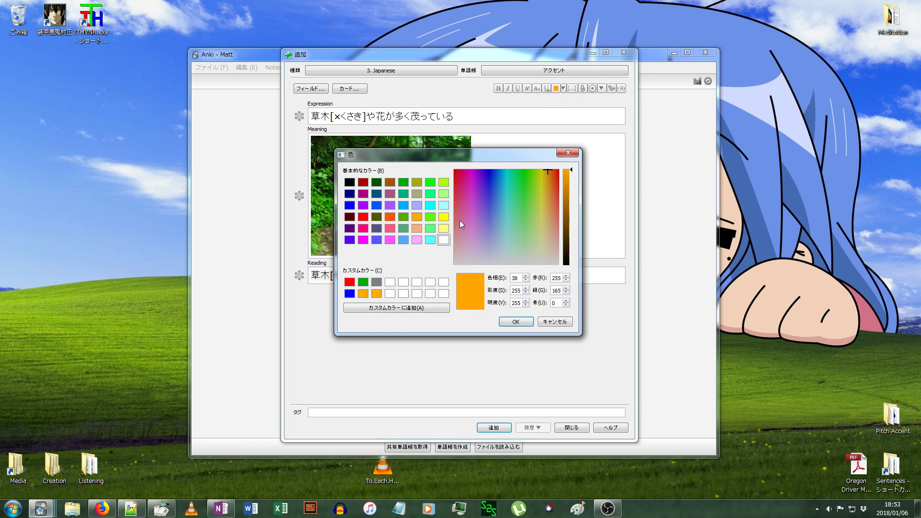
left_click(354, 293)
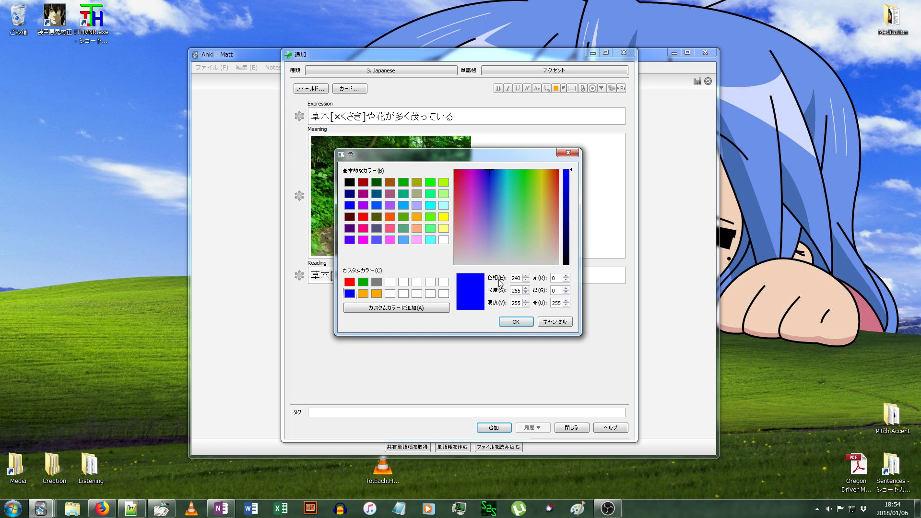
left_click(513, 321)
left_click_drag(376, 275, 391, 272)
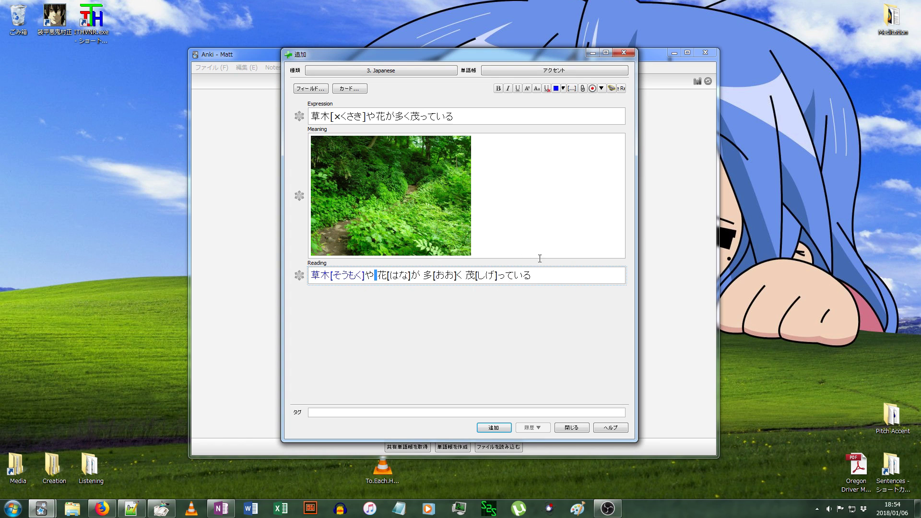
Review the colours and shortcuts defined in the Quick_Colour_Changing add-on's code without saving, and return to the new note
left_click(230, 149)
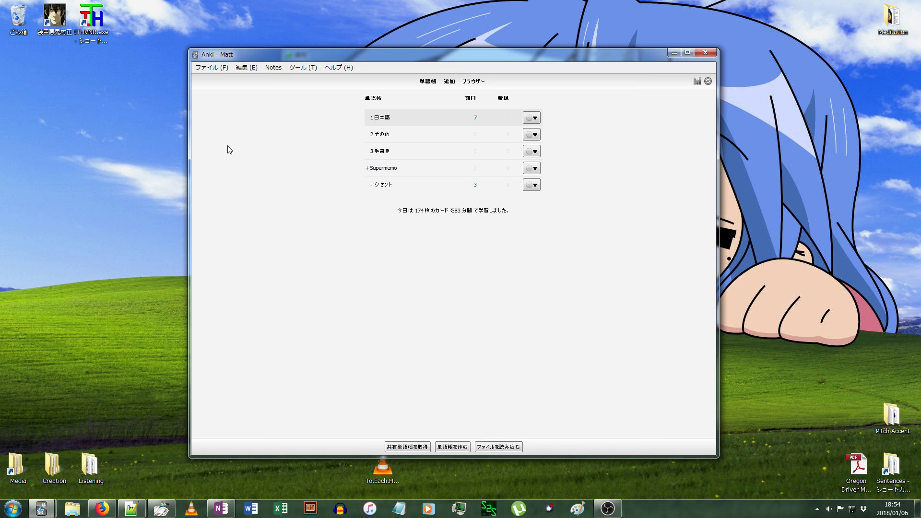
left_click(303, 69)
mouse_move(413, 142)
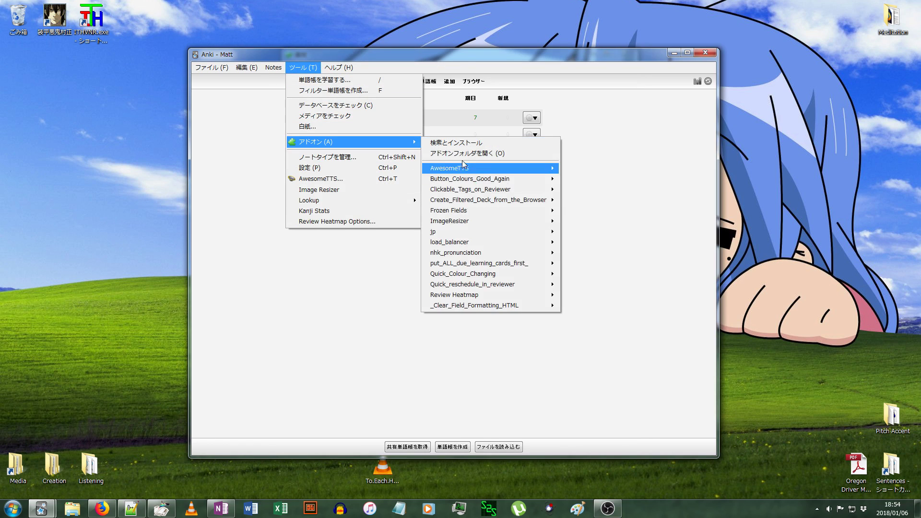
mouse_move(502, 275)
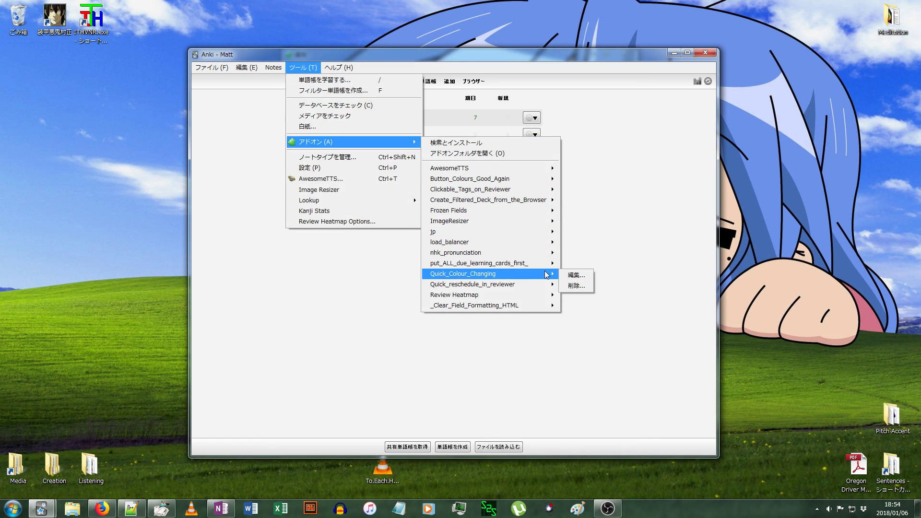
left_click(576, 275)
mouse_move(325, 231)
left_mouse_down()
mouse_move(272, 213)
mouse_move(321, 220)
mouse_move(332, 231)
left_mouse_up()
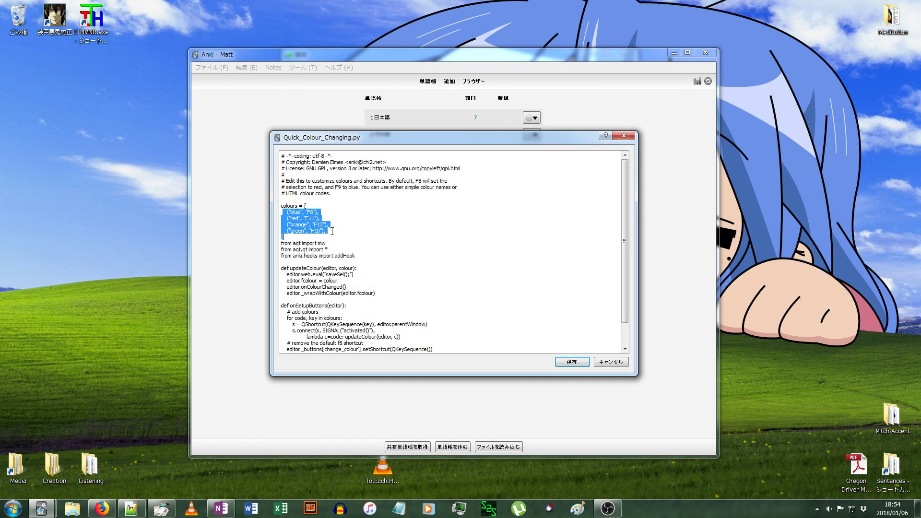
left_click(291, 214)
left_click_drag(326, 232, 281, 211)
left_click(307, 212)
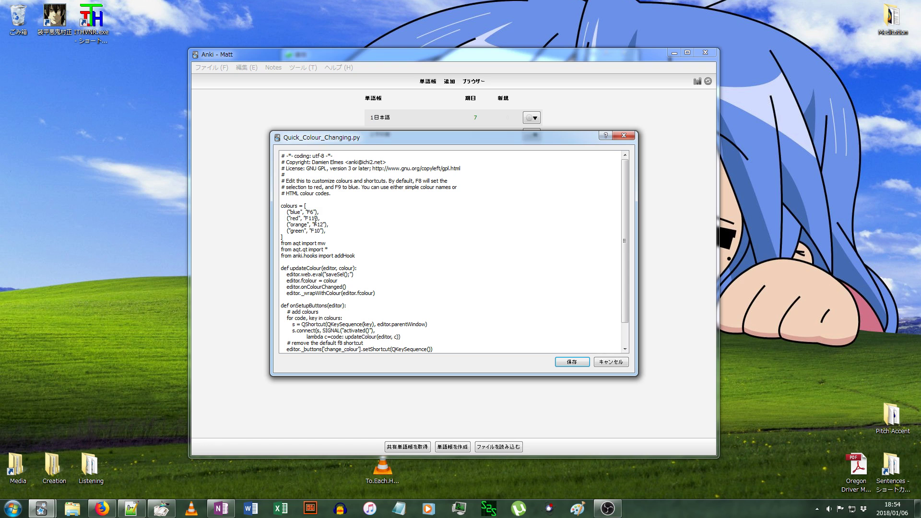
left_click(623, 135)
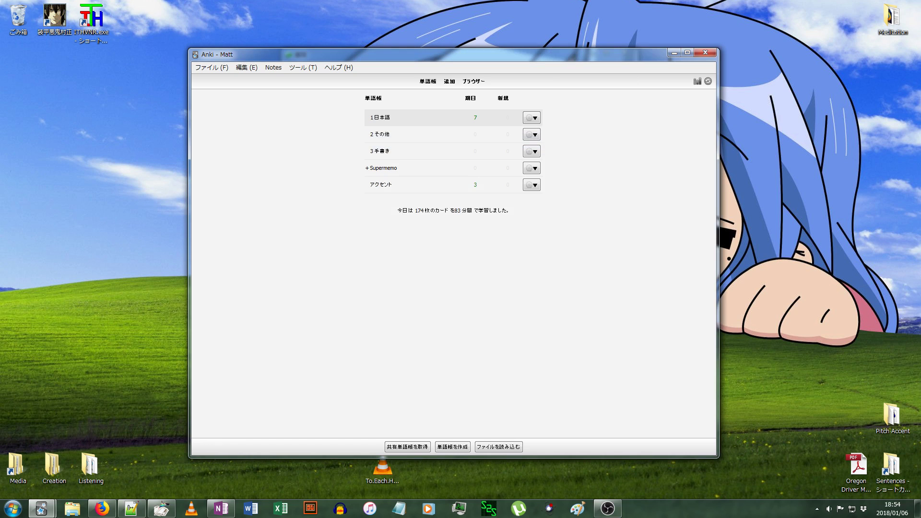
mouse_move(42, 503)
left_click(145, 459)
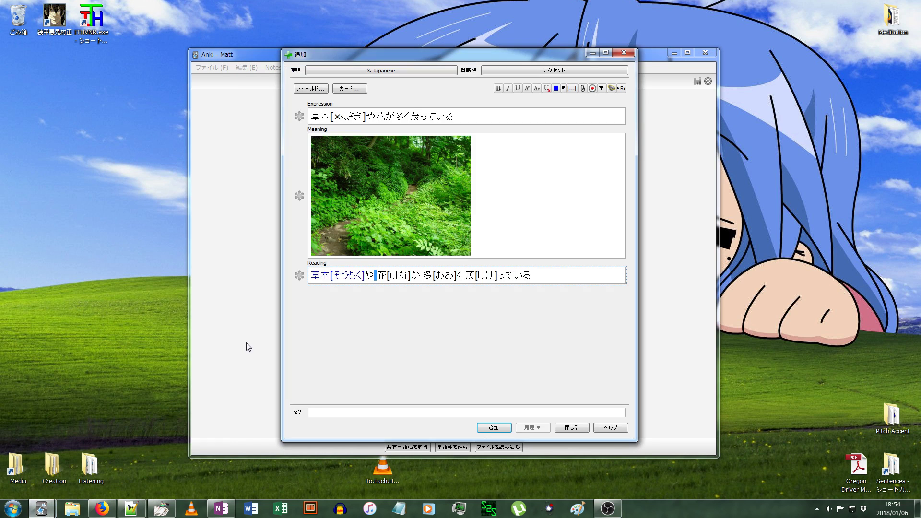
Remove the space before 花[はな] in the Reading field and colour 花[はな] green
key("BackSpace")
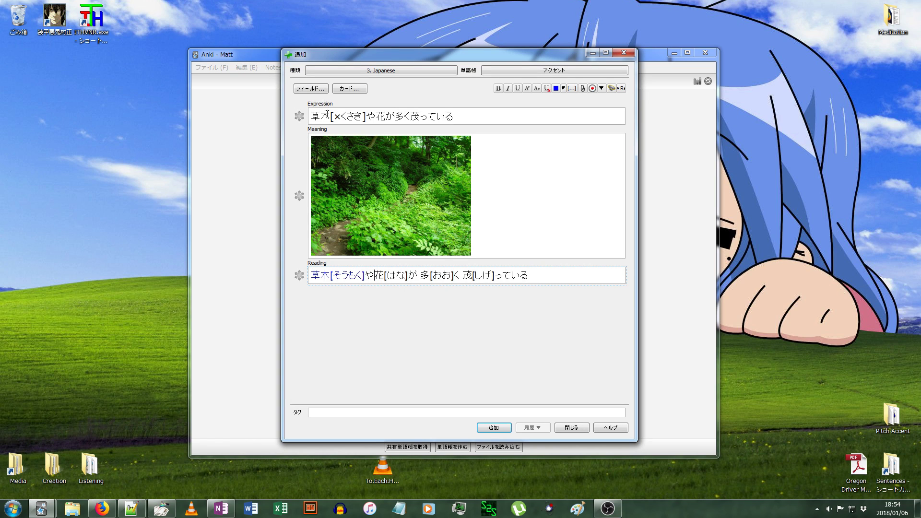
key("shift+Right")
key("shift+Right")
key("shift+Right")
key("shift+Right")
key("shift+Right")
key("F8")
Remove the space before 多[おお]く in the Reading field and colour 多[おお]く red
key("Right")
key("Right")
key("Delete")
key("shift+Right")
key("shift+Right")
key("shift+Right")
key("shift+Right")
key("shift+Right")
key("shift+Right")
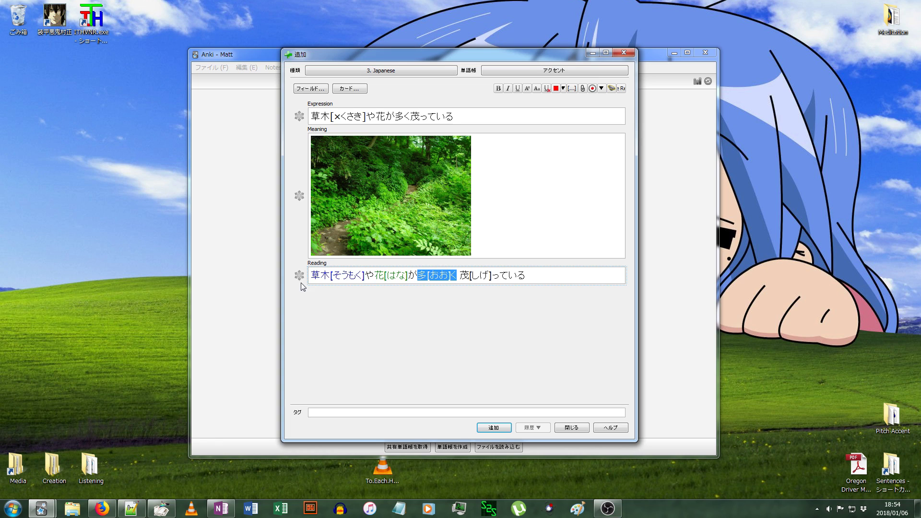
Colour 多[おお]く red and 茂[しげ]っている orange in the Reading field, removing the space between the two words
key("F7")
key("Right")
key("Delete")
key("shift+Right")
key("shift+Right")
key("shift+Right")
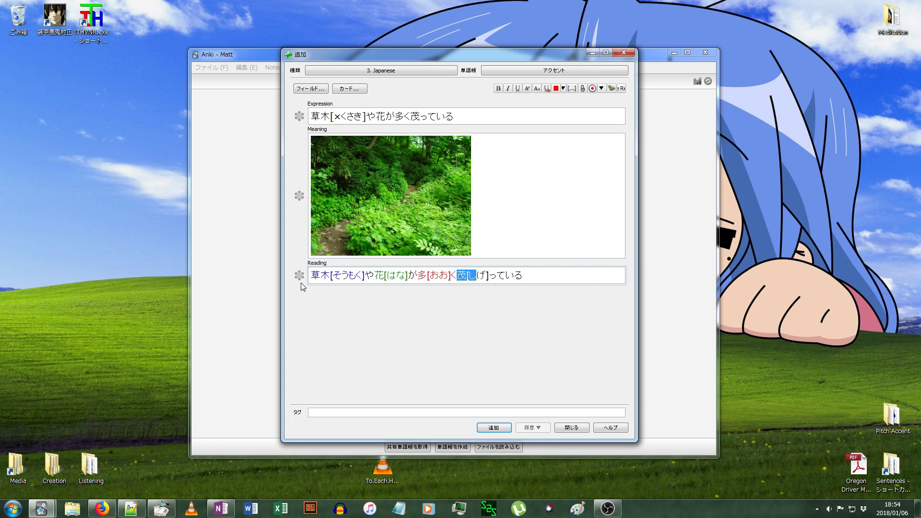
key("shift+Right")
key("shift+Right")
key("shift+Right")
key("shift+Right")
key("shift+Right")
key("shift+Right")
key("F7")
key("Right")
key("shift+Left")
key("shift+Left")
key("shift+Left")
key("shift+Left")
key("shift+Left")
key("shift+Left")
key("shift+Left")
key("shift+Left")
key("shift+Left")
key("shift+Left")
key("shift+Left")
key("shift+Left")
key("shift+Left")
key("shift+Left")
key("shift+Left")
key("shift+Left")
key("shift+Left")
key("shift+Left")
key("shift+Left")
key("shift+Left")
key("Right")
Preview the note's card and examine the coloured furigana and the meaning image on its back side
left_click(347, 90)
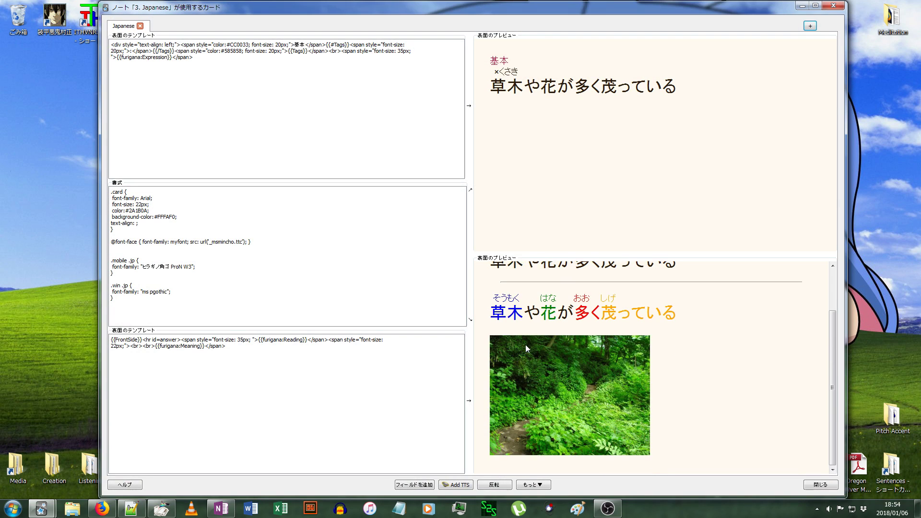
scroll(715, 314, "down", 1)
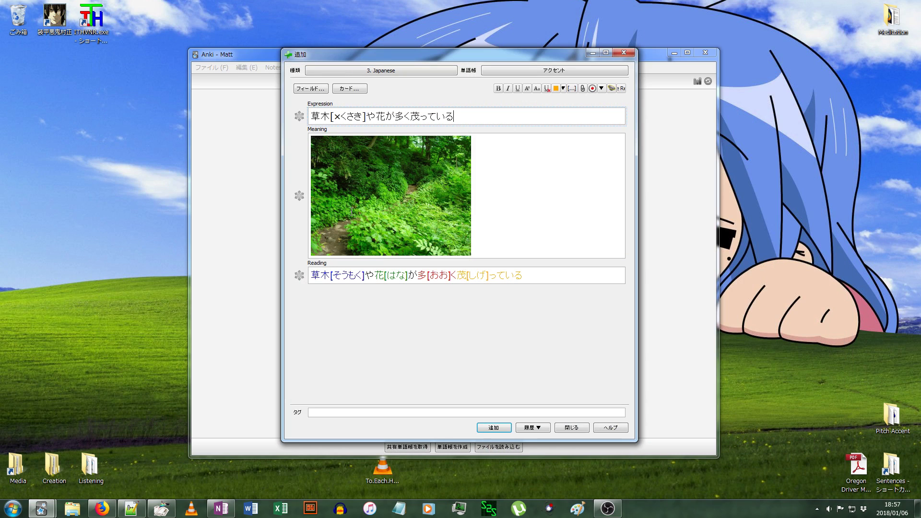
Set the Expression and Reading fields to keep their contents for the next note, and add the current note
left_click(299, 116)
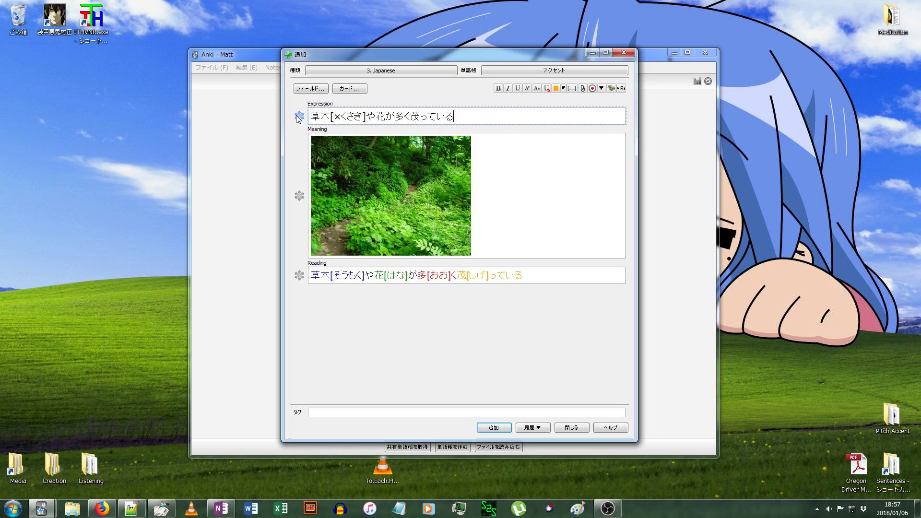
left_click(299, 195)
left_click(299, 275)
left_click_drag(462, 119, 273, 112)
left_click(474, 359)
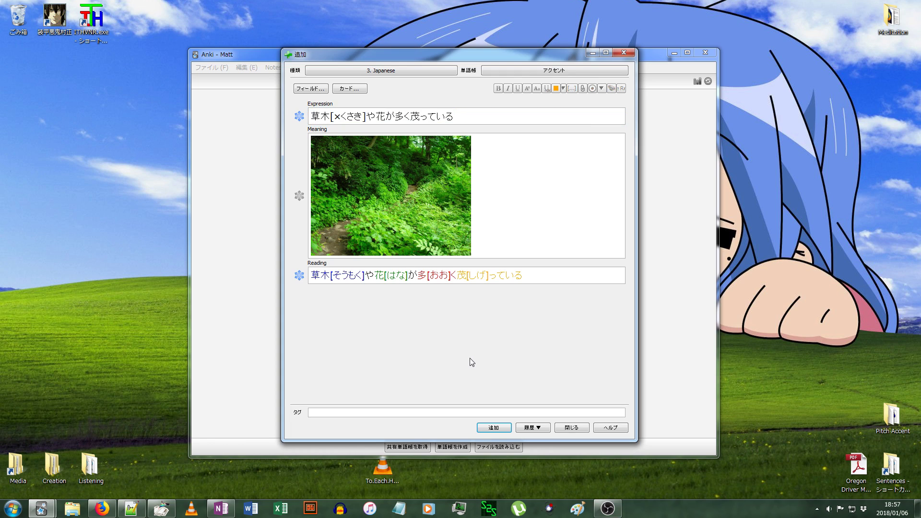
left_click(495, 429)
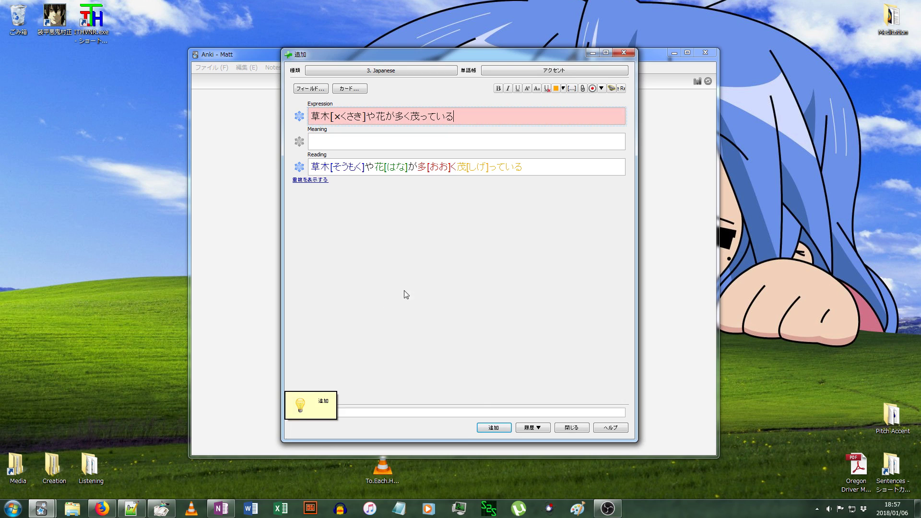
Replace the wrong-reading hint after the × for 草木 in the Expression field with そうもく
left_click(533, 427)
left_click(472, 291)
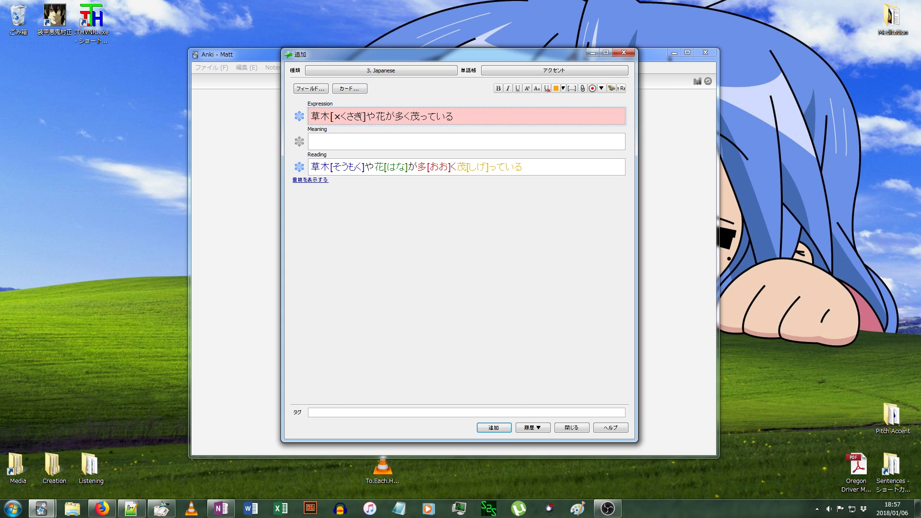
key("BackSpace")
key("BackSpace")
key("BackSpace")
key("alt+grave")
type("そ")
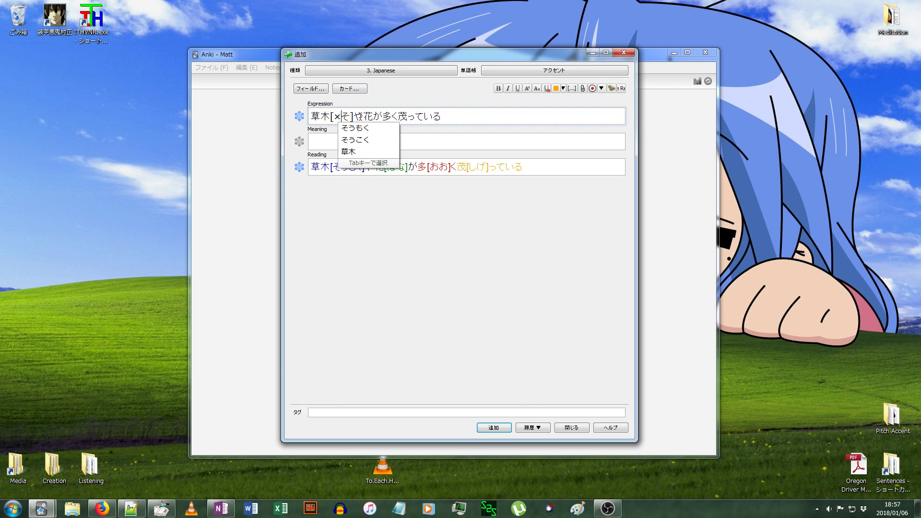
type("うもく")
key("alt+grave")
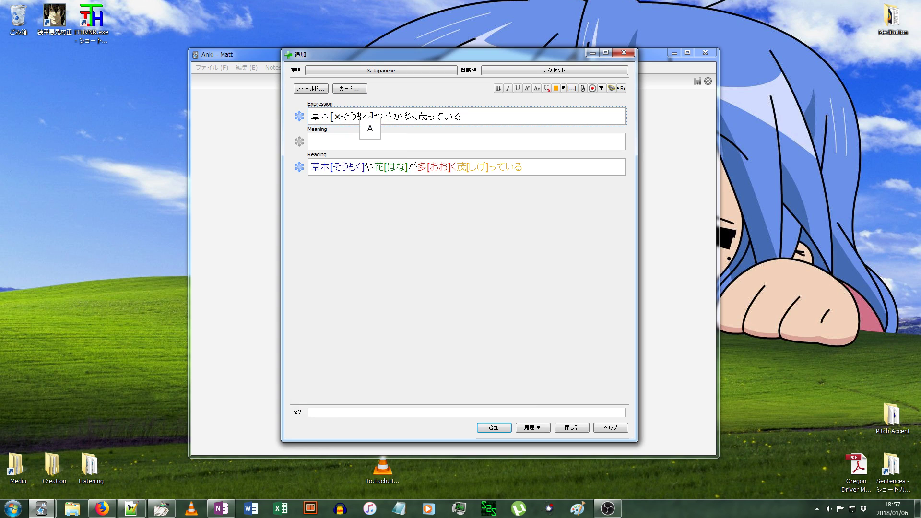
Change the reading of 草木 in the Reading field to くさき and colour 草木[くさき] orange
left_click_drag(355, 167, 364, 167)
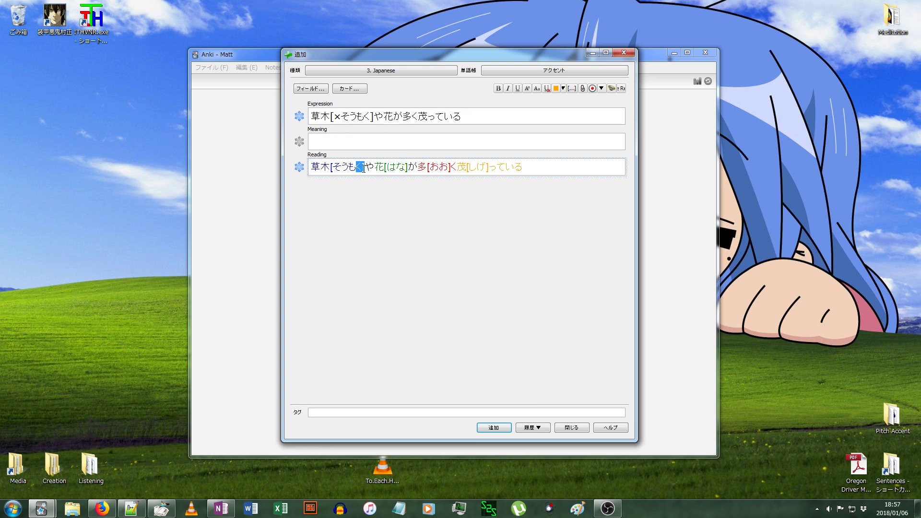
key("BackSpace")
key("BackSpace")
key("BackSpace")
key("BackSpace")
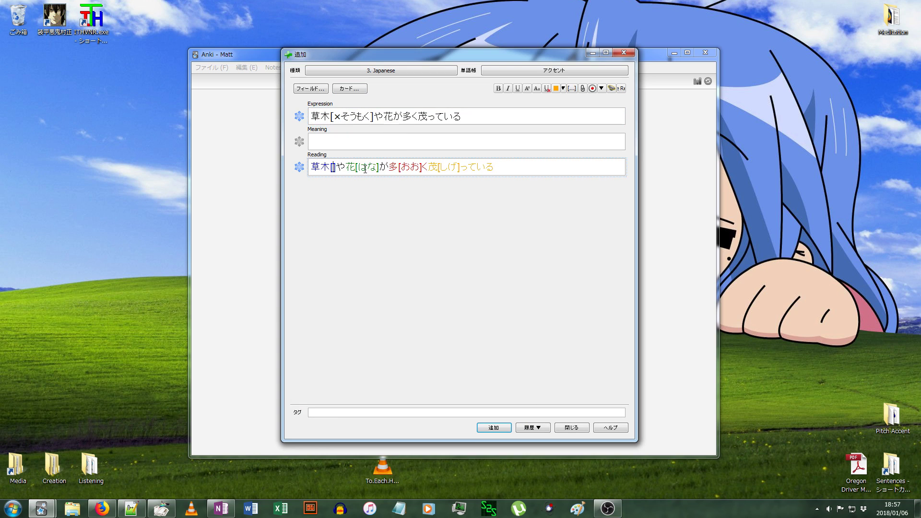
key("alt+grave")
type("くさき")
key("alt+grave")
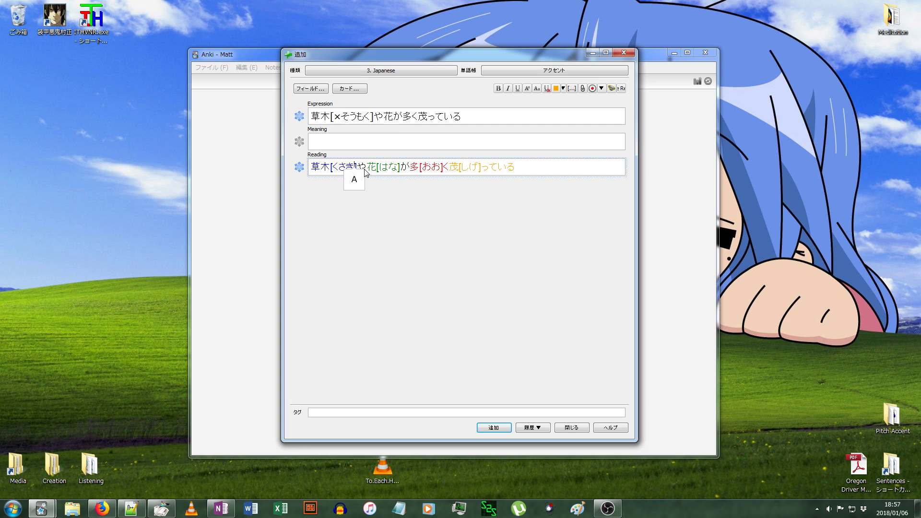
key("shift+Home")
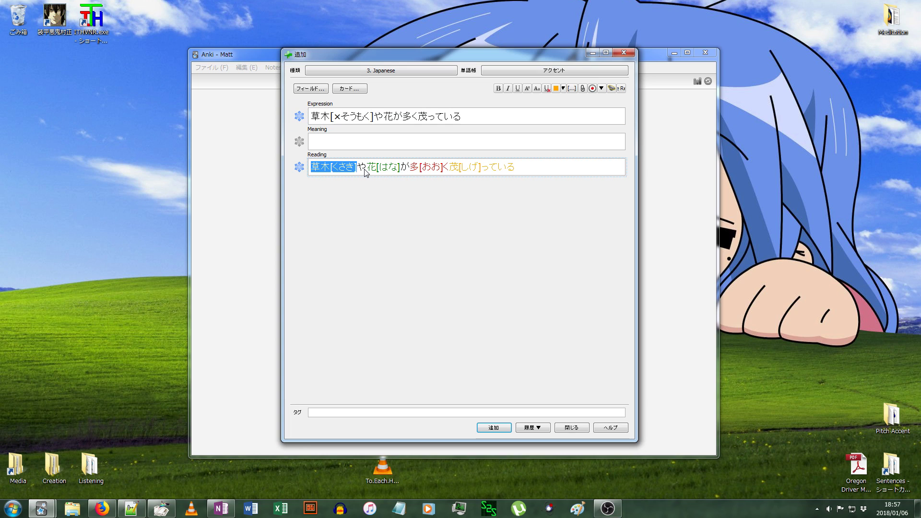
key("F7")
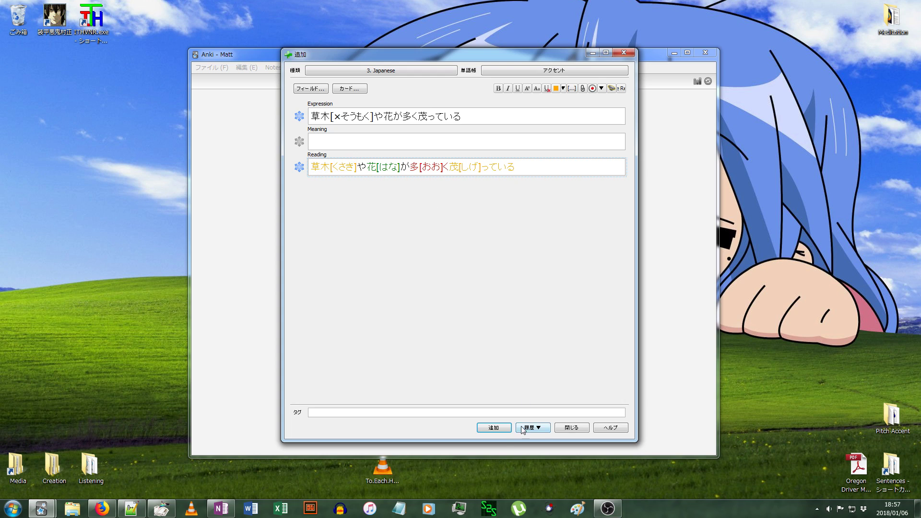
Add the second 草木 note, close the note-adding window and open the card browser
left_click(495, 428)
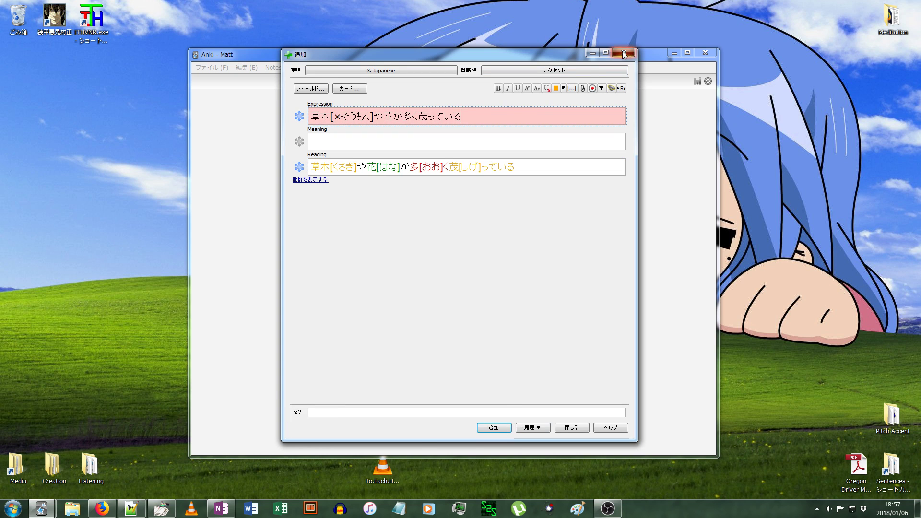
left_click(623, 52)
left_click(475, 82)
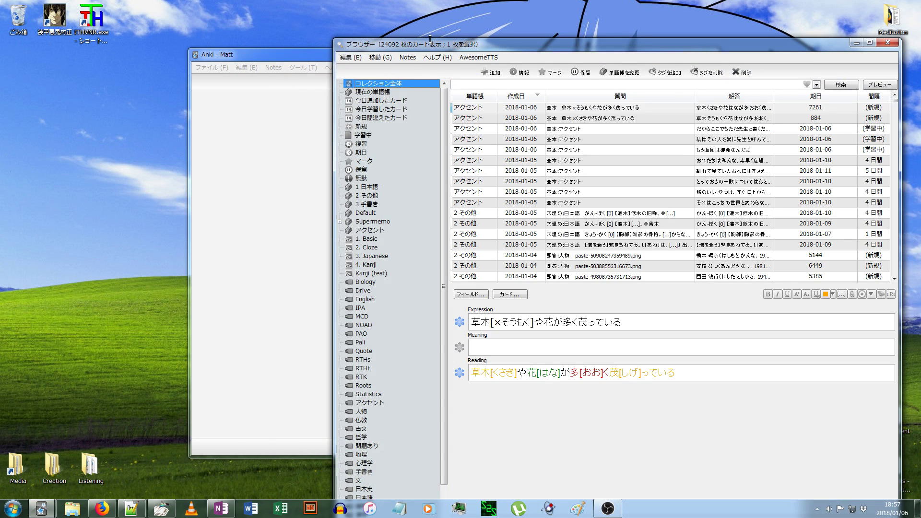
Set the Expression and Meaning fields to keep their contents in the browser's note editor, and close the browser
double_click(431, 42)
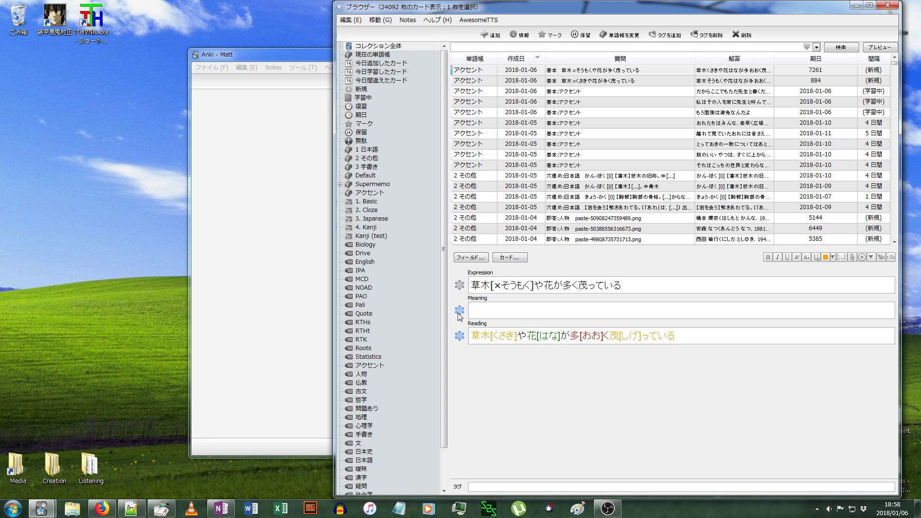
left_click(460, 288)
left_click(889, 5)
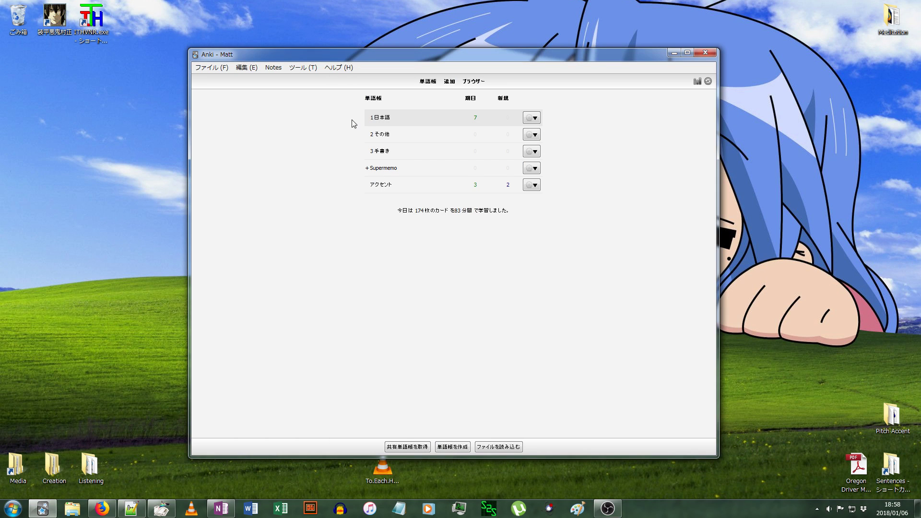
Start studying the 1 日本語 deck and browse the cards that share the current card's 文 tag
left_click(383, 118)
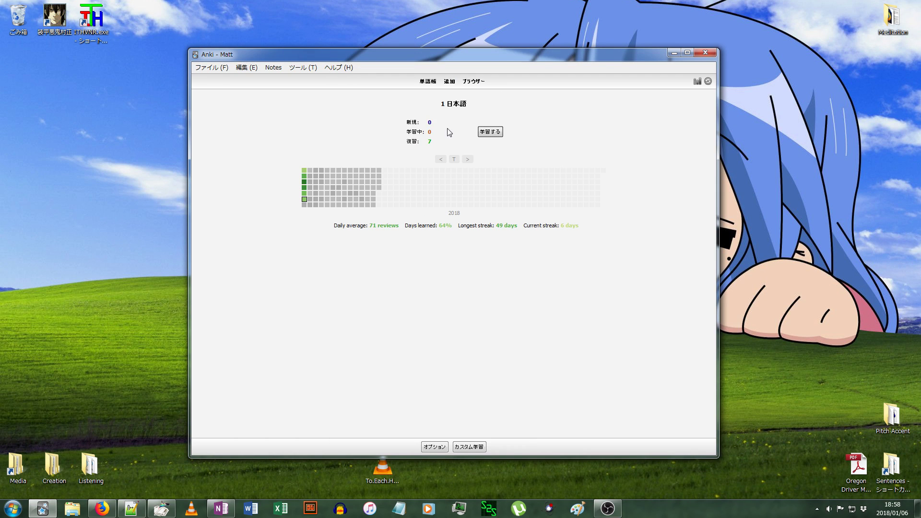
left_click(489, 132)
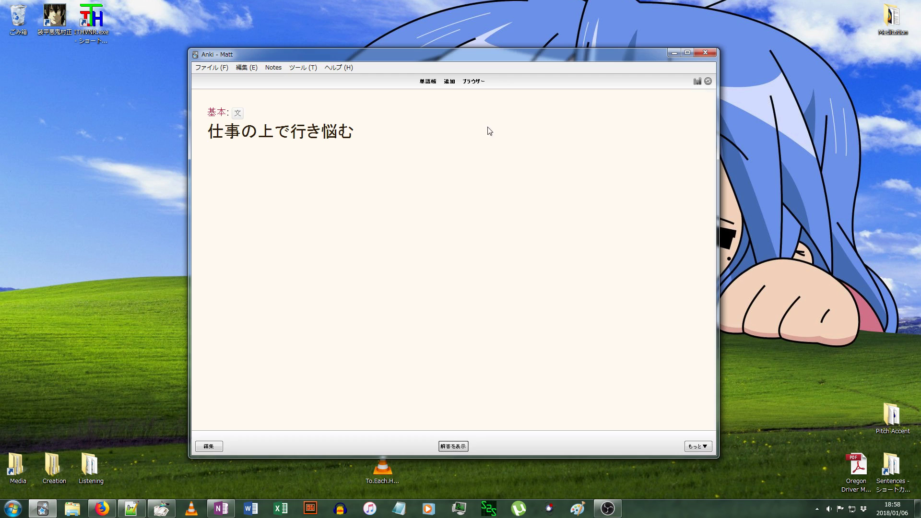
left_click(243, 115)
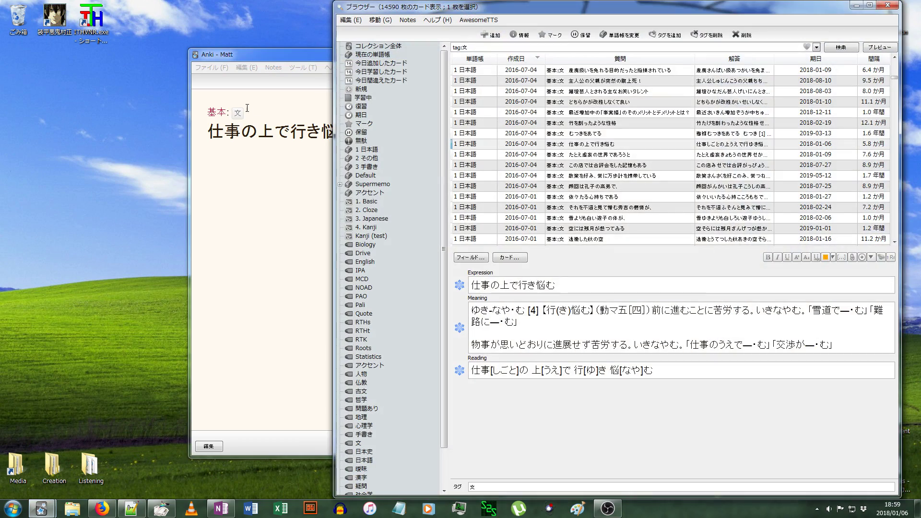
scroll(547, 168, "down", 10)
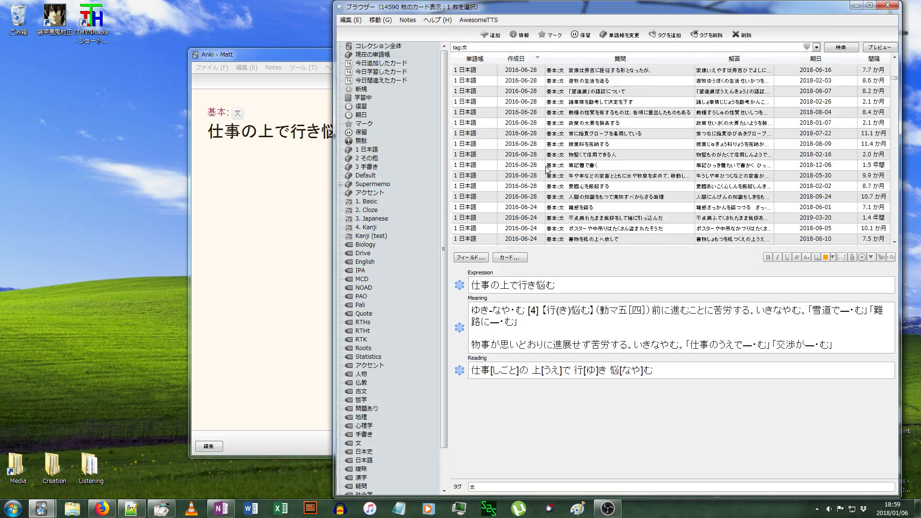
scroll(547, 168, "down", 8)
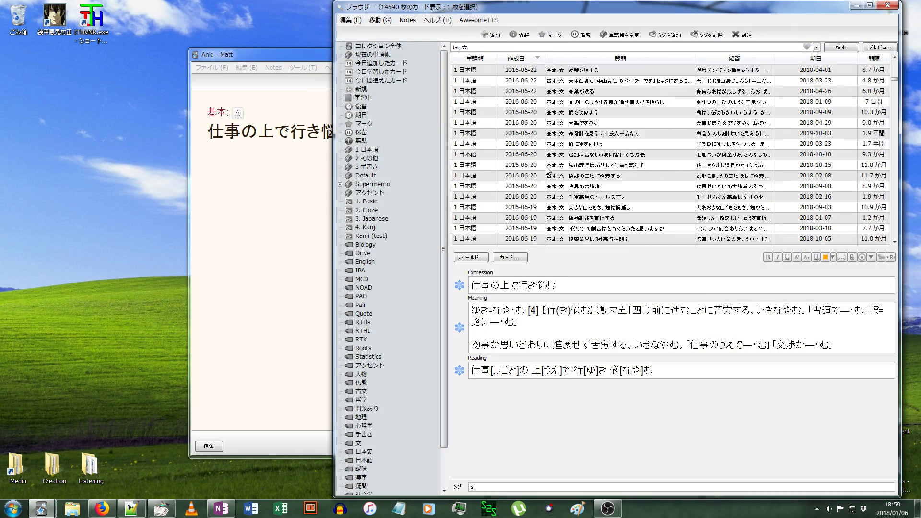
scroll(547, 169, "down", 4)
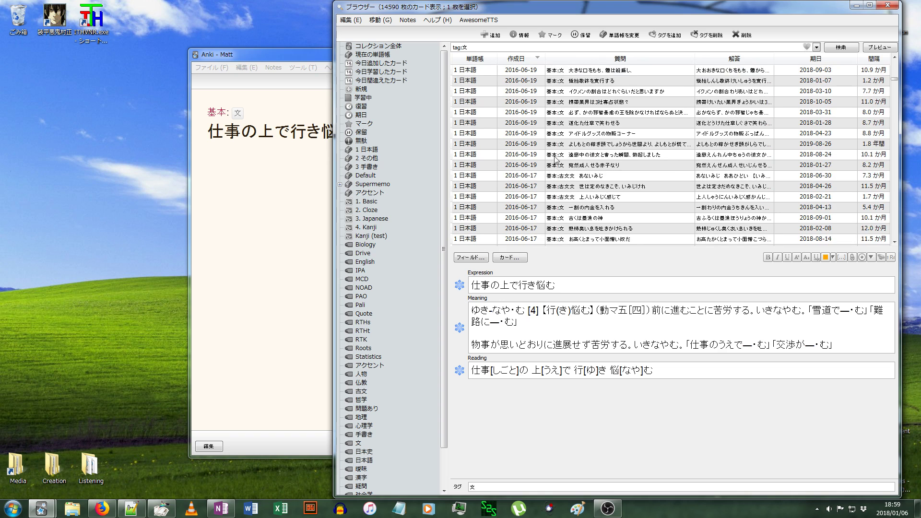
left_click(888, 4)
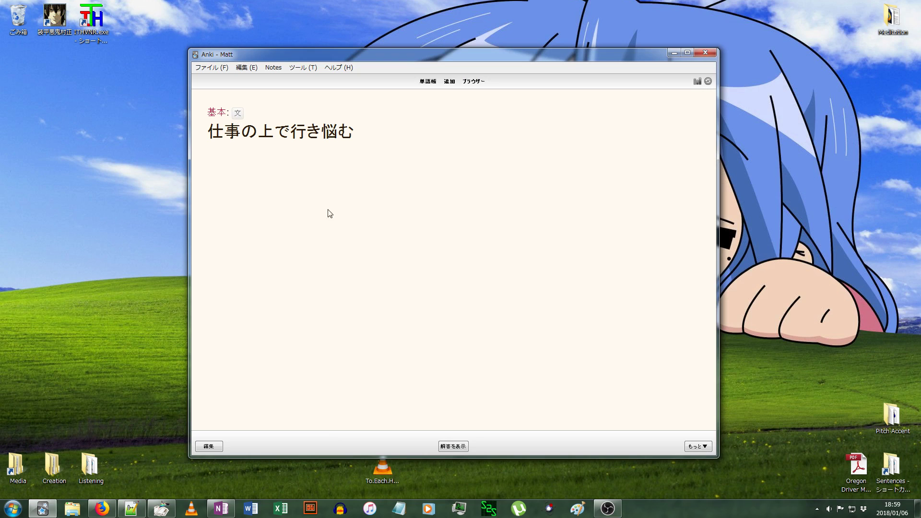
Show the current card's answer and look up the pitch accent of 仕事
left_click(449, 450)
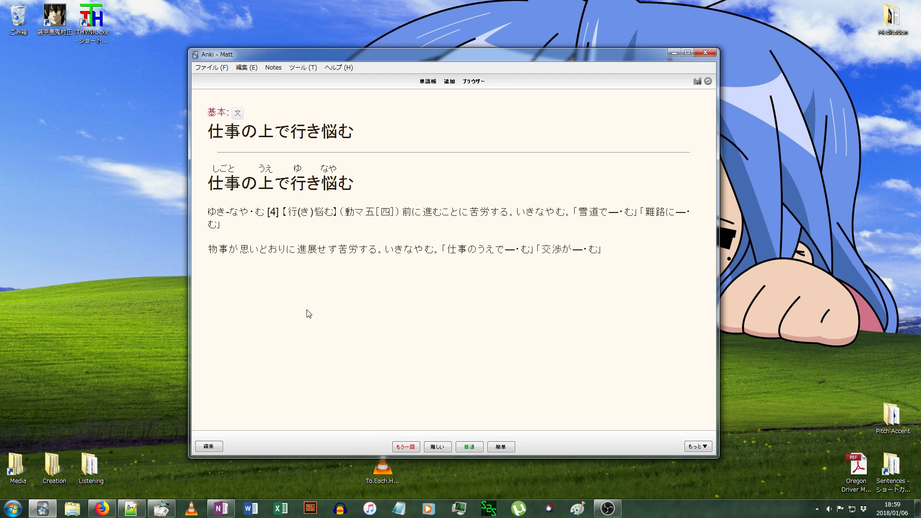
left_click_drag(207, 131, 241, 131)
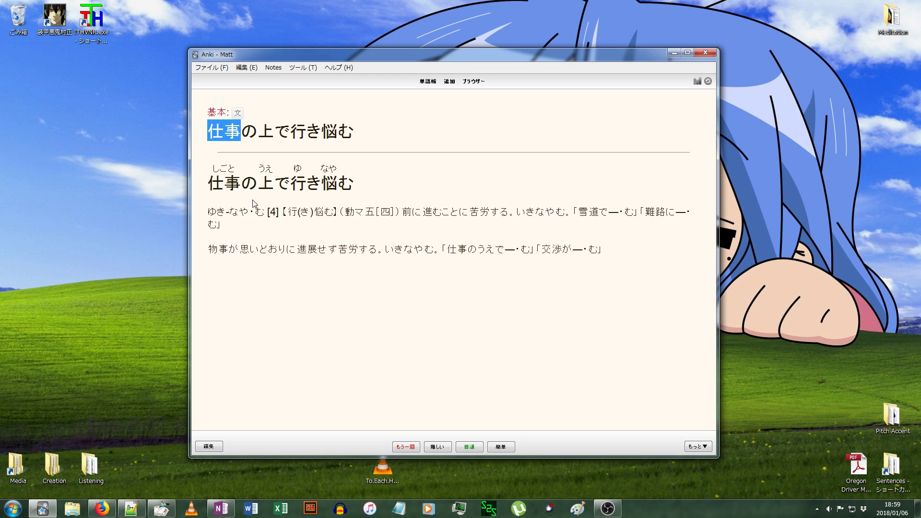
key("ctrl+shift+p")
mouse_move(369, 156)
left_mouse_down()
mouse_move(364, 150)
mouse_move(386, 173)
mouse_move(371, 163)
left_mouse_up()
left_click(394, 176)
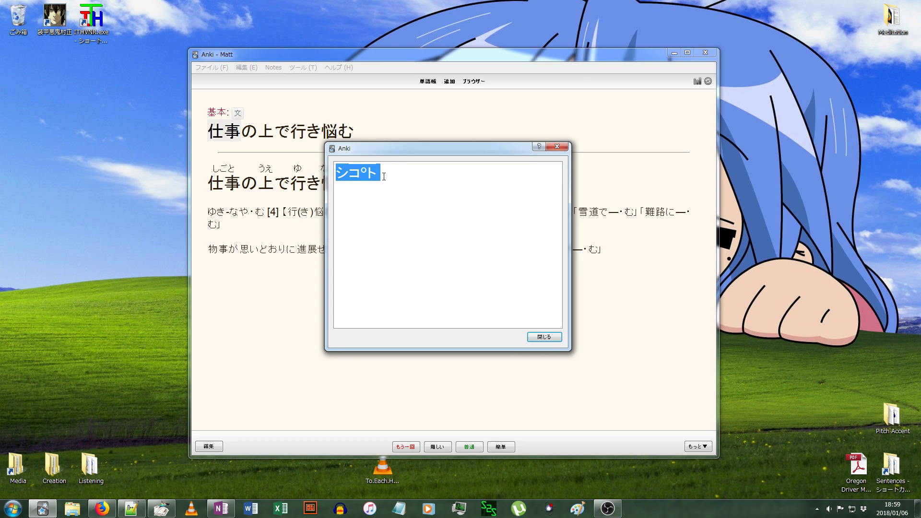
left_click(557, 146)
Look up the pitch accents of 上 in the card's sentence and 前 in its definition
left_click_drag(257, 134, 273, 136)
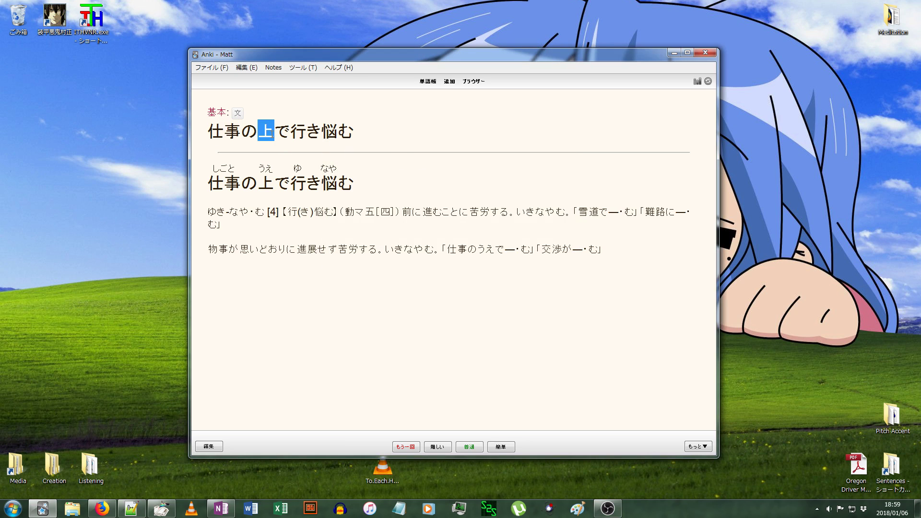
key("ctrl+shift+p")
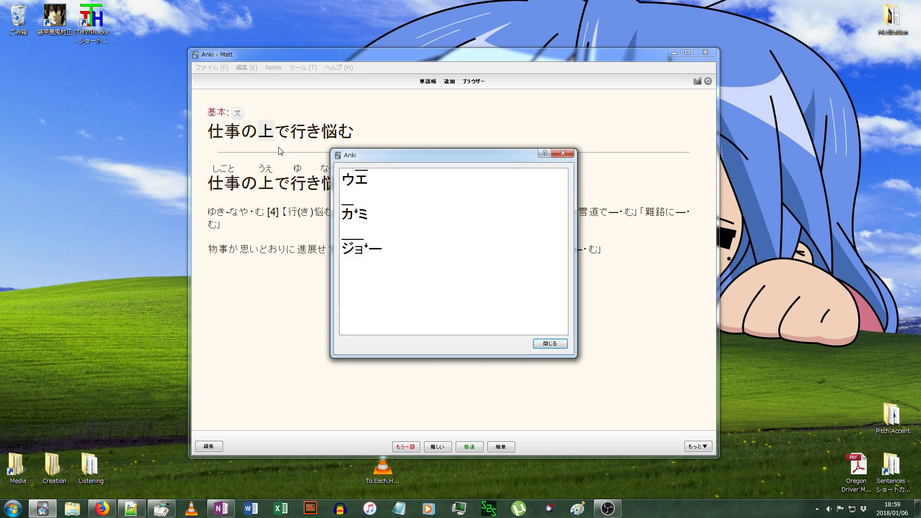
left_click(562, 153)
left_click_drag(402, 211, 411, 211)
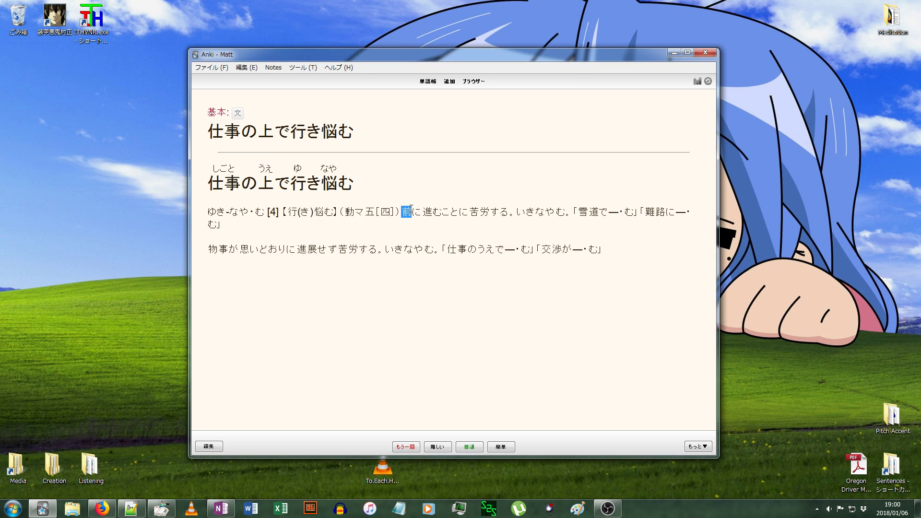
key("ctrl+shift+p")
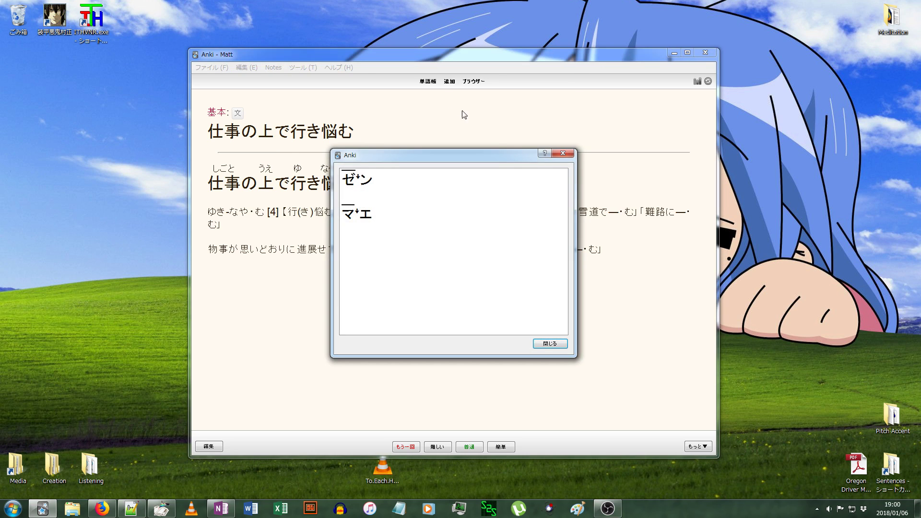
left_click(561, 154)
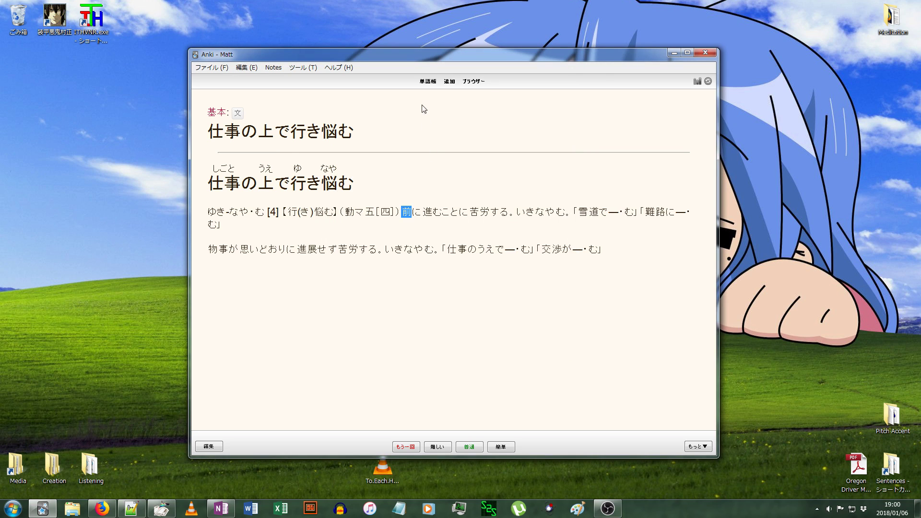
left_click(427, 81)
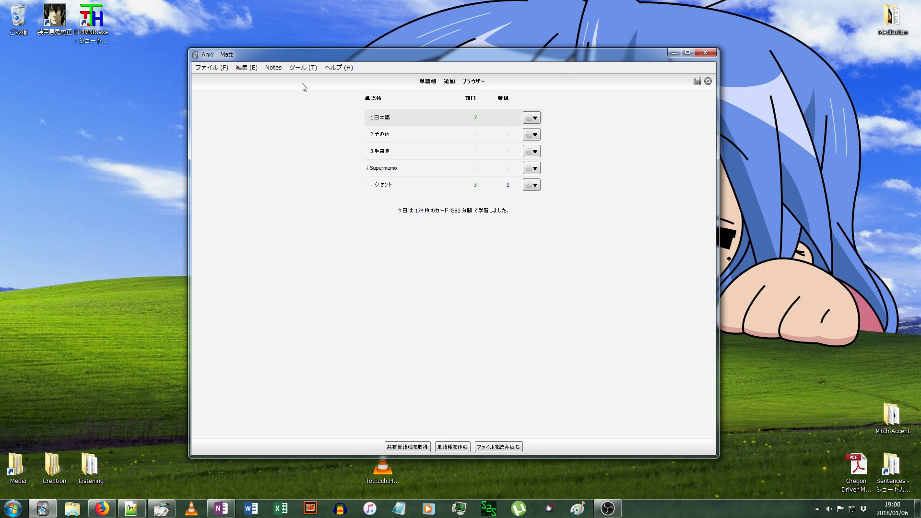
left_click(303, 68)
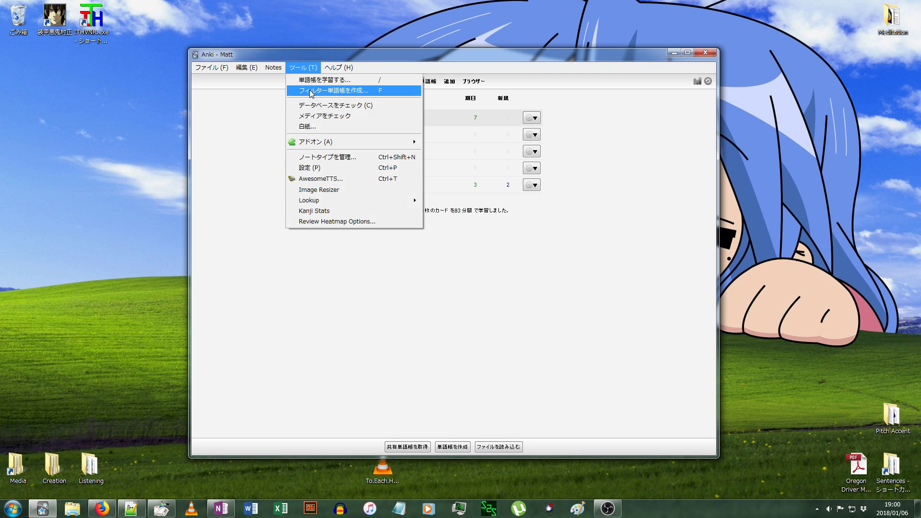
left_click(311, 91)
key("End")
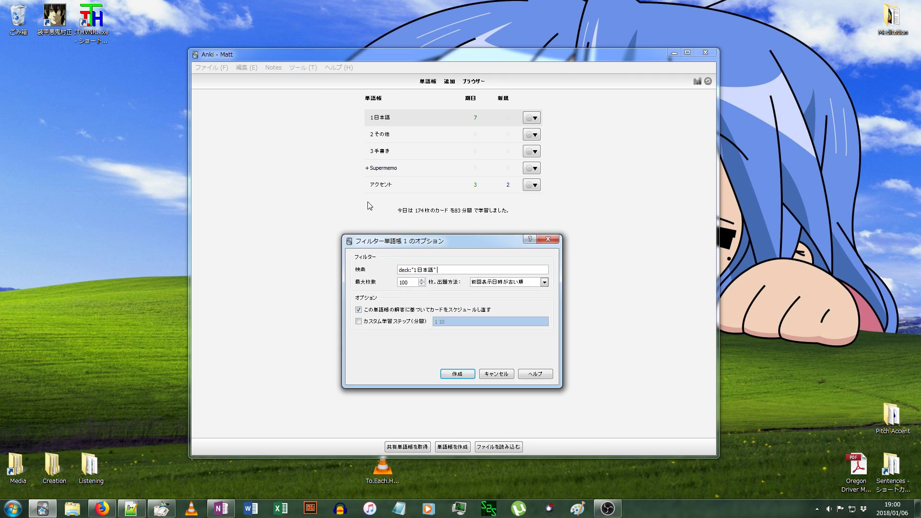
type("asfdgasdgasdhgiausdhgiuasdh")
left_click(548, 239)
Open the card browser and filter it to new cards in the 2 その他 deck that carry the 人物 tag
left_click(473, 80)
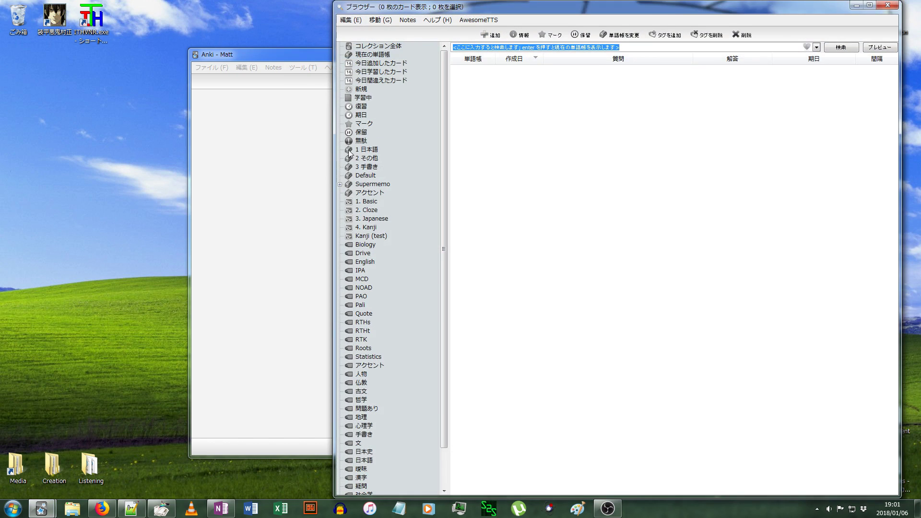
scroll(428, 481, "down", 1)
scroll(441, 341, "up", 1)
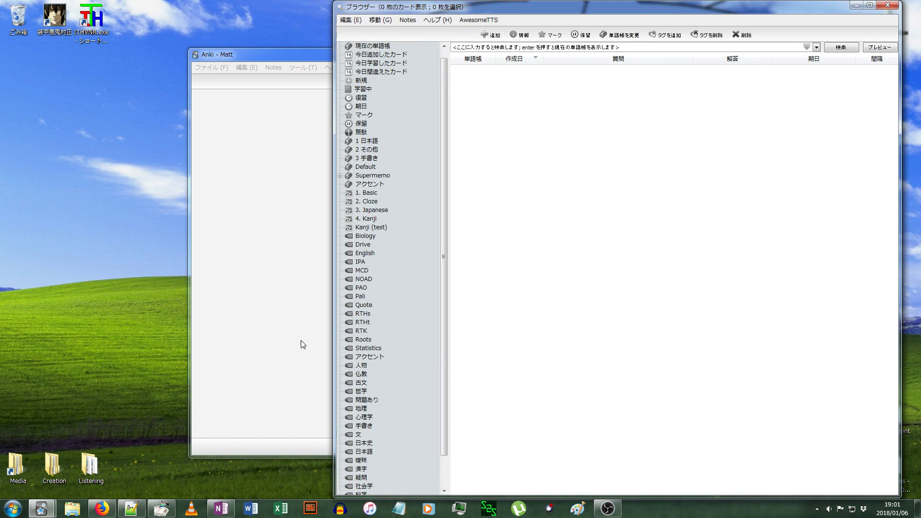
scroll(339, 125, "up", 1)
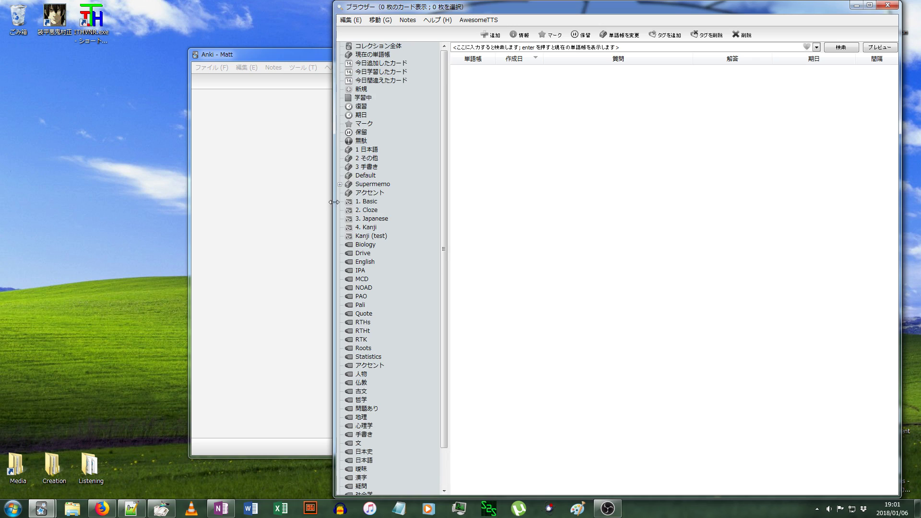
left_click(361, 90)
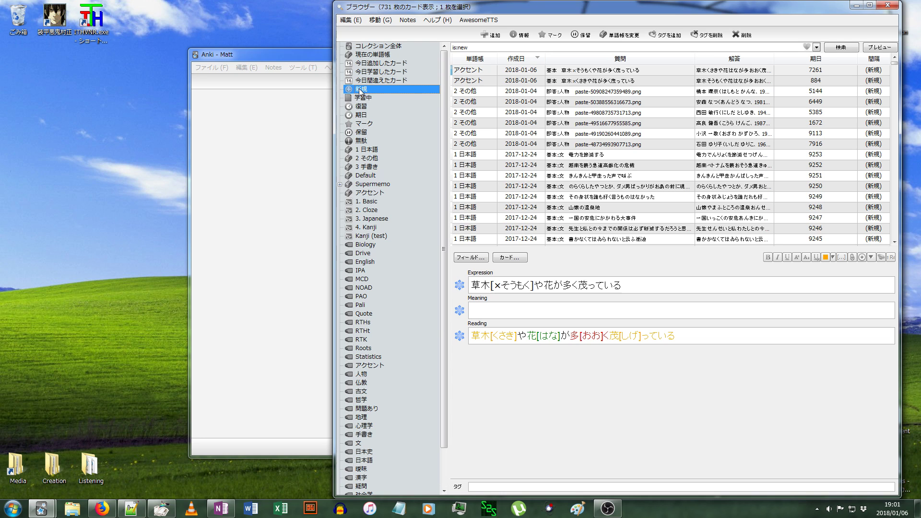
left_click(374, 159, "ctrl")
left_click(372, 375, "ctrl")
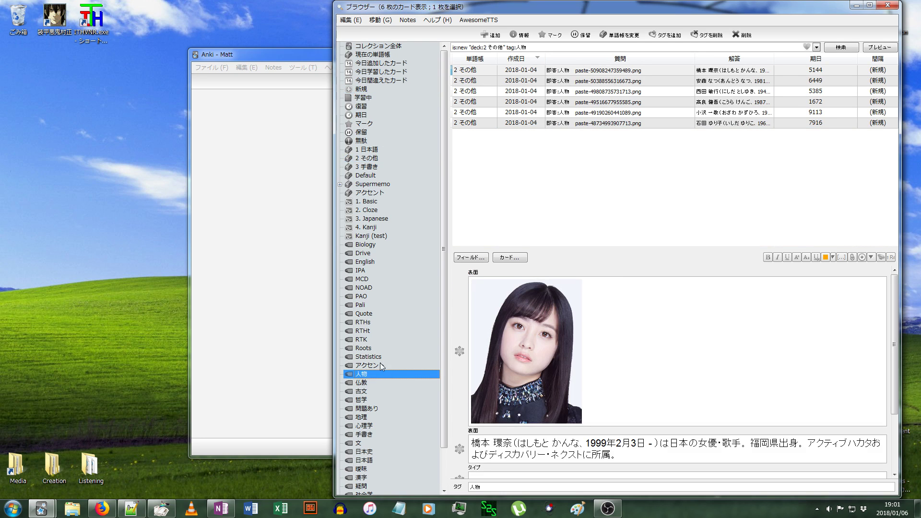
Create a filtered deck from the current browser search, keeping the default filter options
left_click(349, 22)
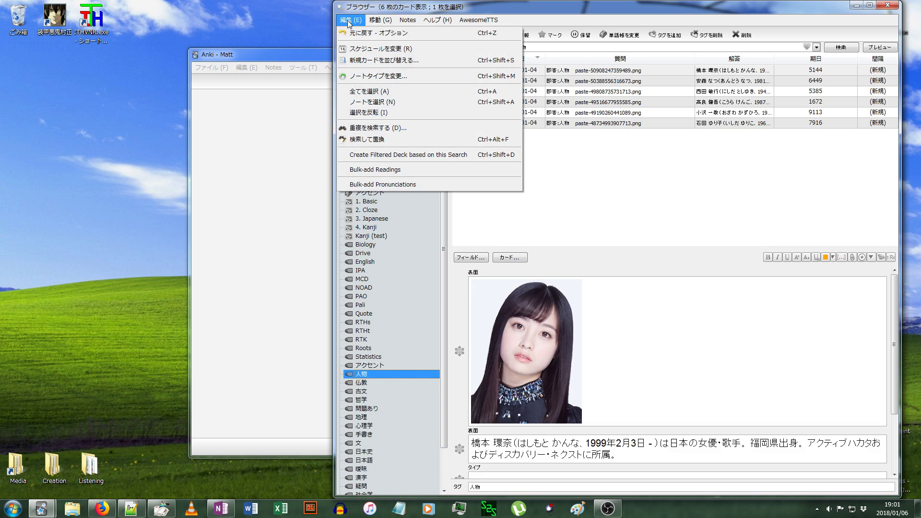
left_click(379, 160)
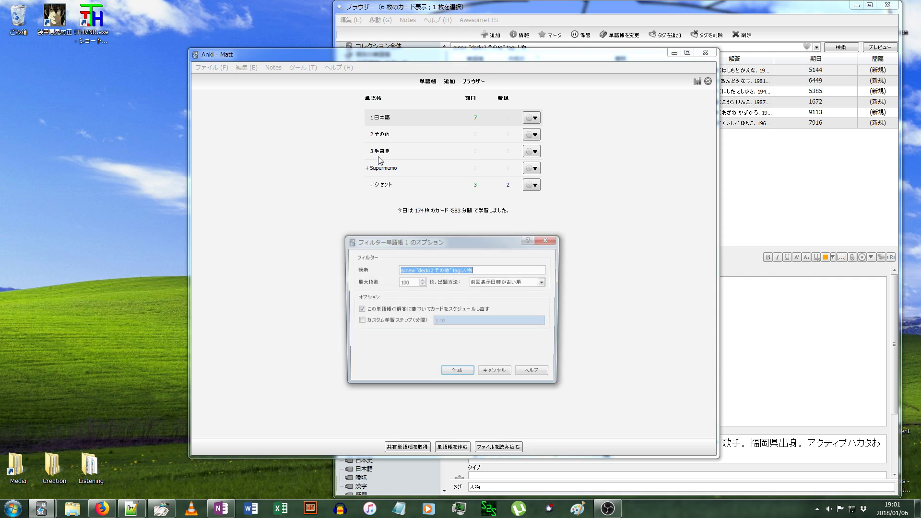
left_click(461, 377)
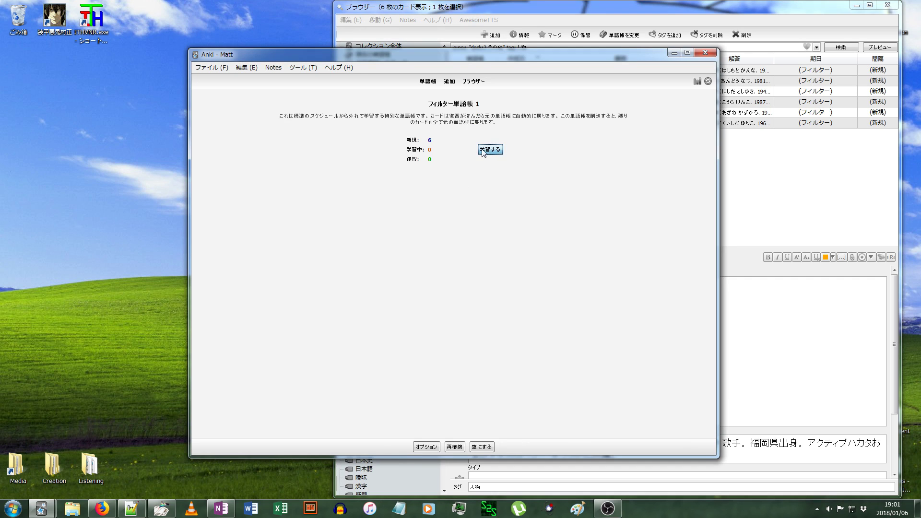
Study the new filtered deck up to its first card's answer, then return to the deck list and close the card browser
left_click(489, 150)
key("space")
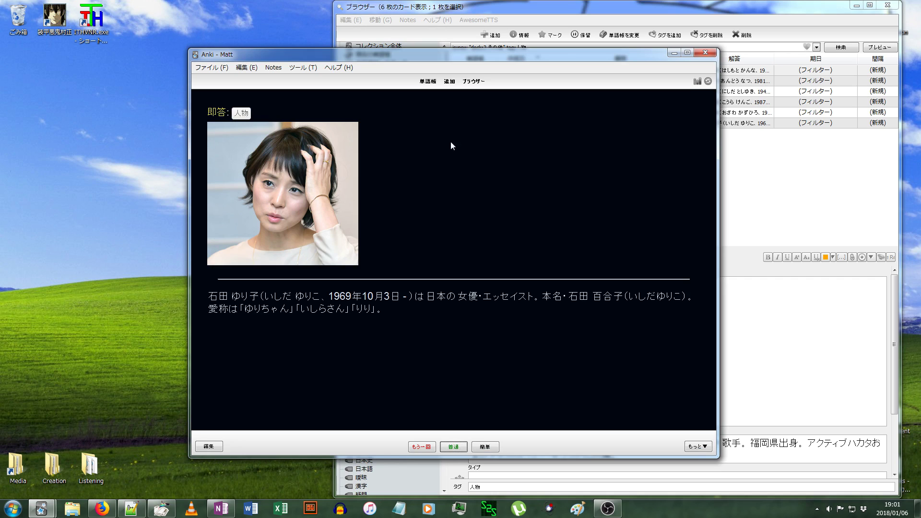
left_click(428, 81)
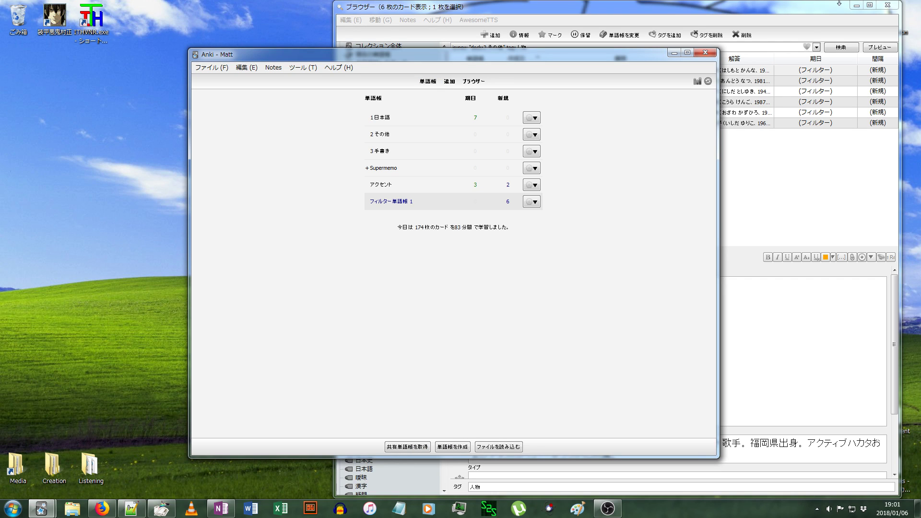
left_click(888, 5)
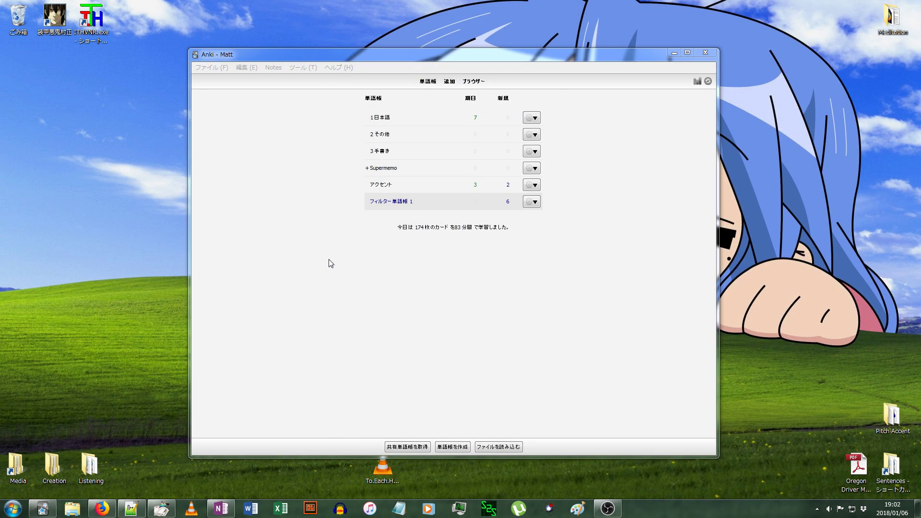
Start studying the 1 日本語 deck and open the current card's note for editing
left_click(380, 118)
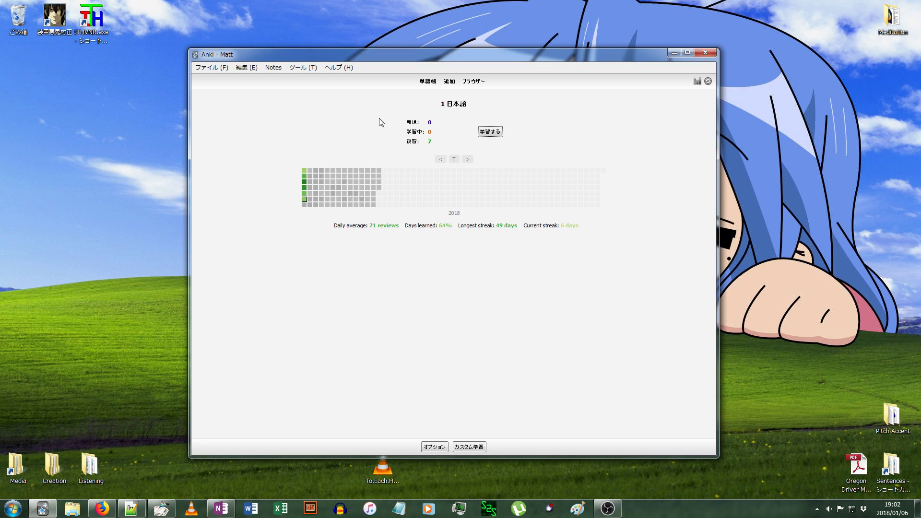
left_click(494, 135)
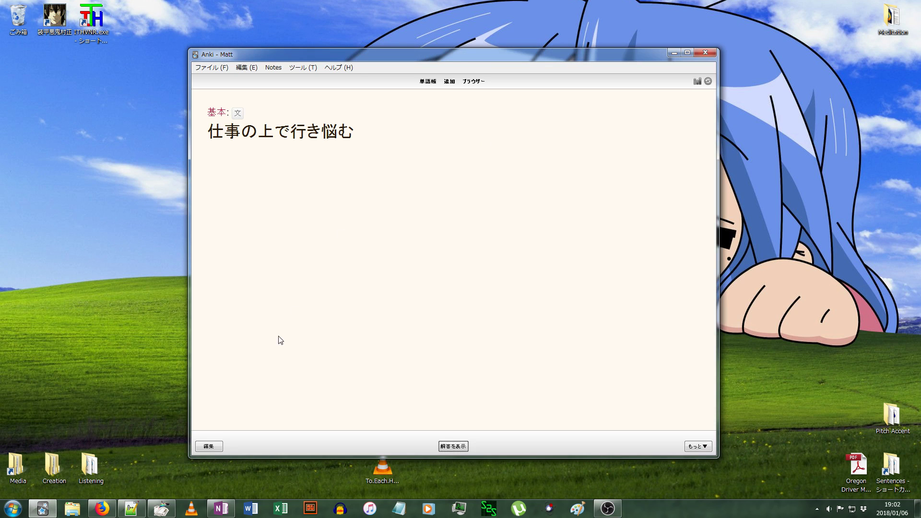
left_click(208, 447)
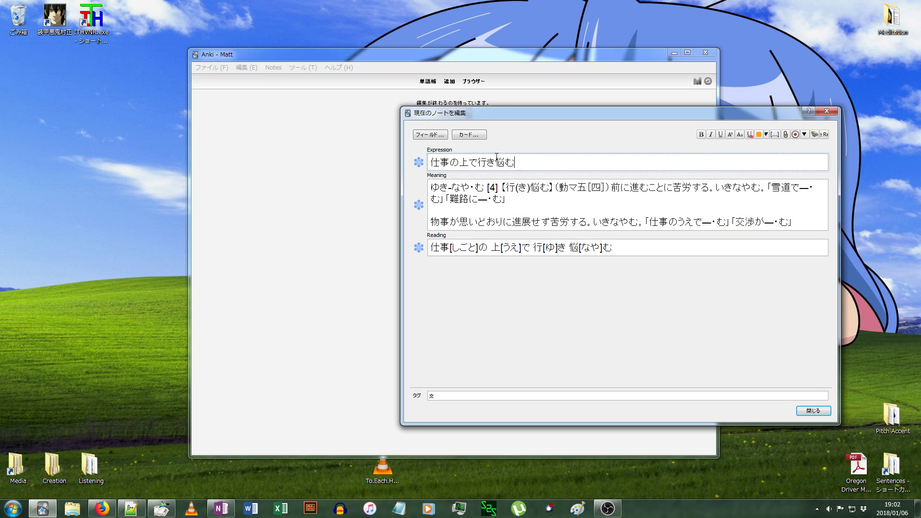
Copy the Expression sentence 仕事の上で行き悩む onto a new line at the end of the Meaning field
left_click_drag(538, 166, 400, 149)
key("ctrl+c")
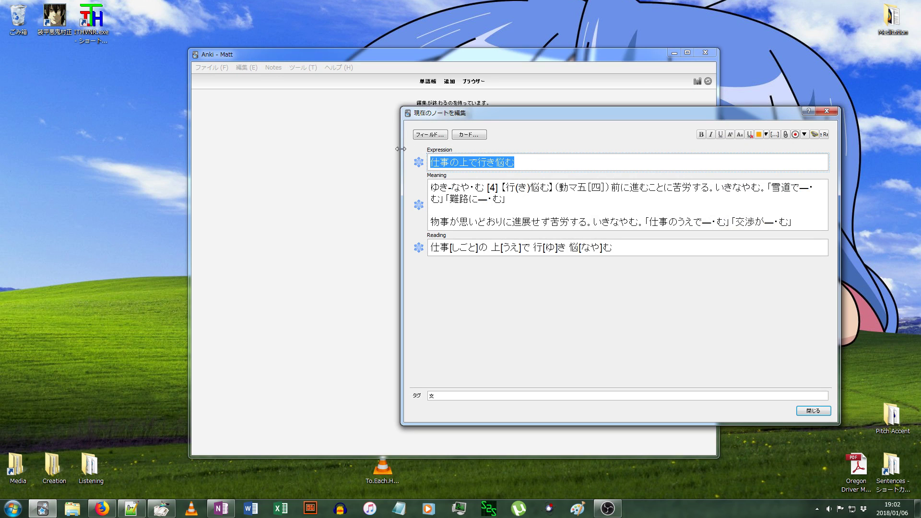
left_click(799, 219)
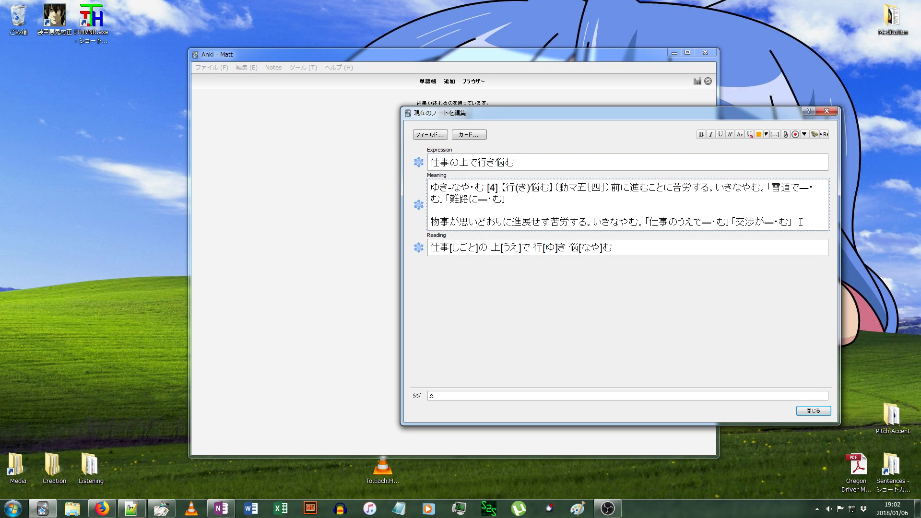
key("Return")
key("ctrl+v")
Open AwesomeTTS for the sentence pasted in the Meaning field and look through the available speech services, keeping NAVER Translate
key("shift+Home")
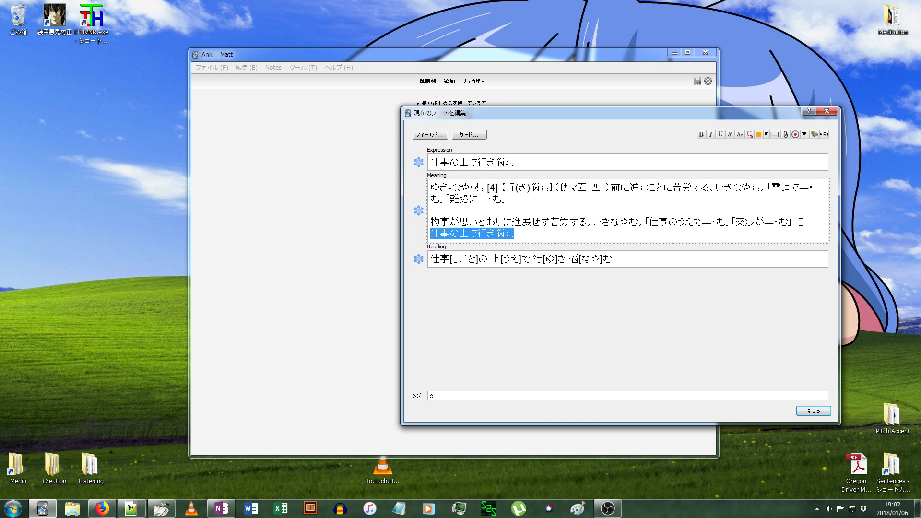
key("ctrl+t")
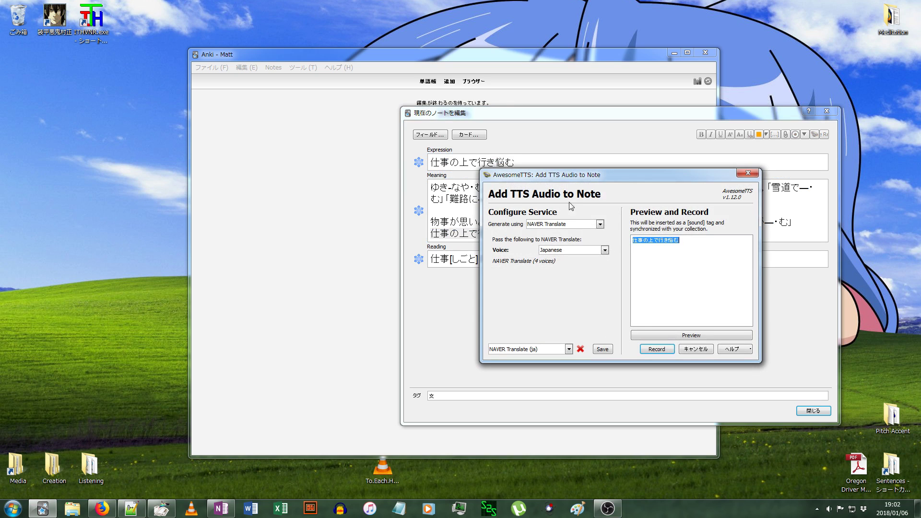
left_click_drag(574, 179, 508, 163)
left_click(501, 208)
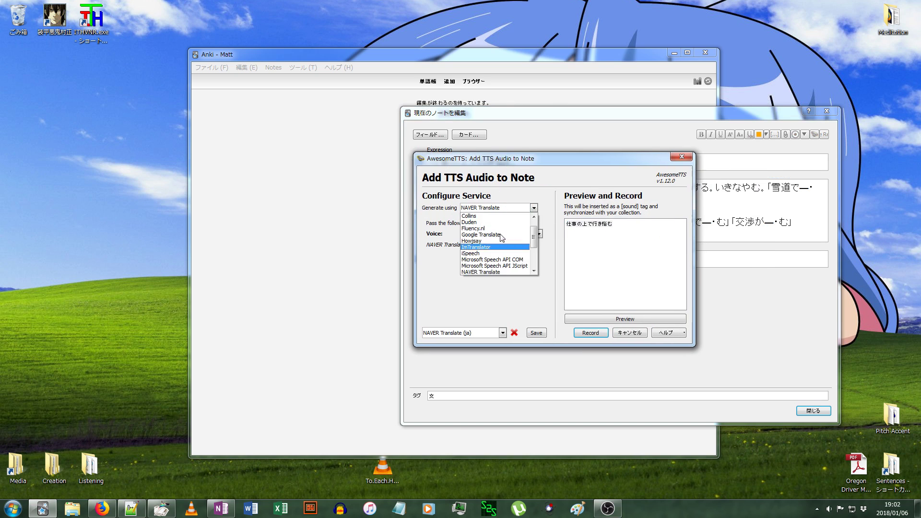
scroll(496, 266, "up", 1)
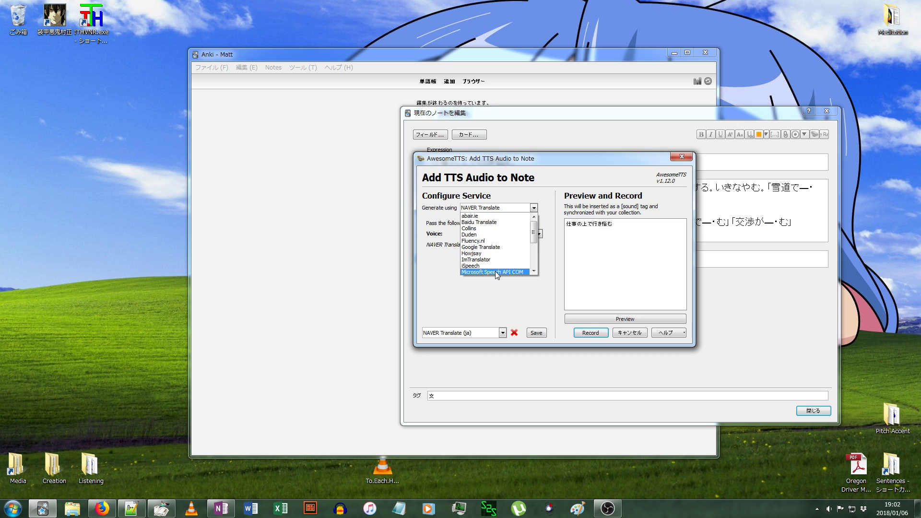
scroll(496, 254, "down", 4)
scroll(495, 260, "up", 4)
scroll(494, 259, "down", 2)
scroll(495, 261, "up", 3)
left_click(494, 292)
Use the Japanese voice of NAVER Translate, check the saved presets, then preview and record the sentence audio into the Meaning field
left_click(491, 233)
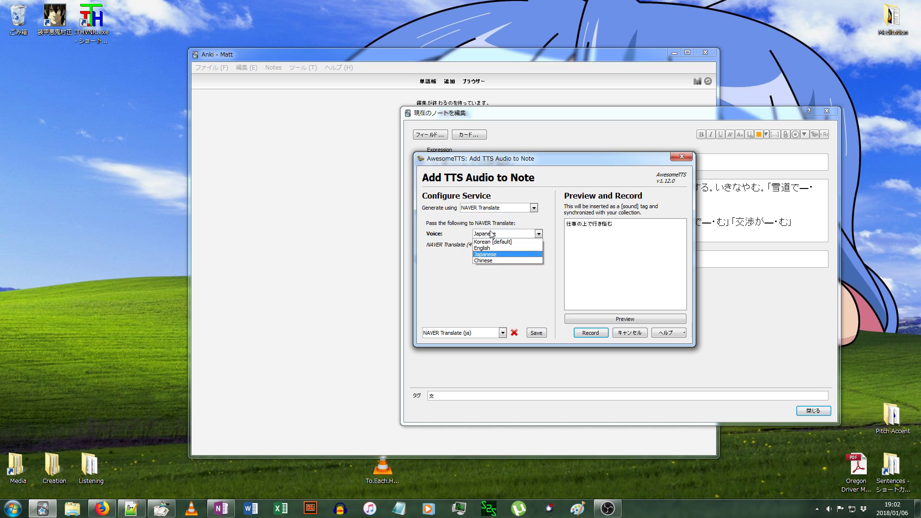
left_click(489, 254)
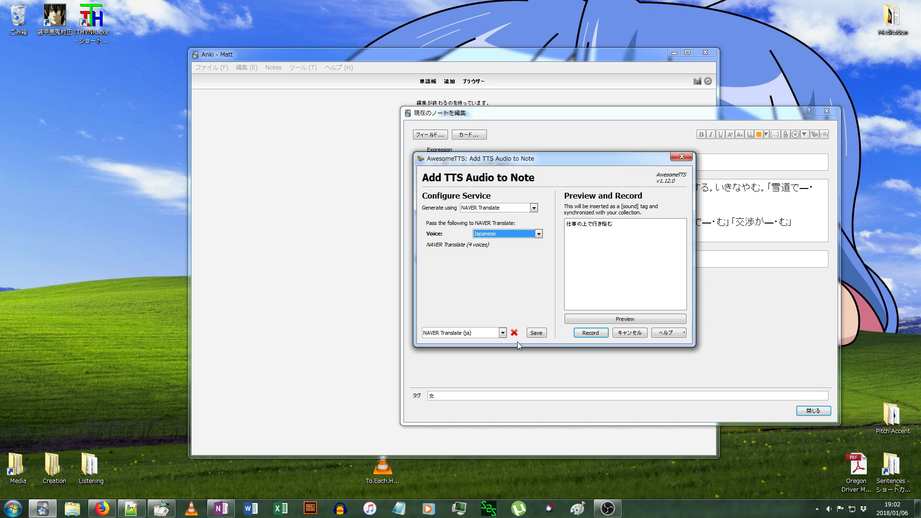
left_click(502, 333)
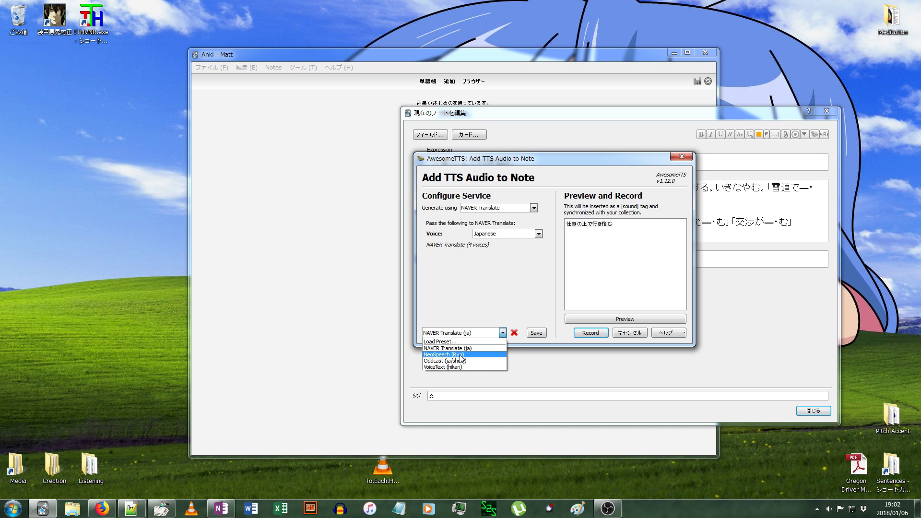
left_click(471, 310)
left_click(617, 320)
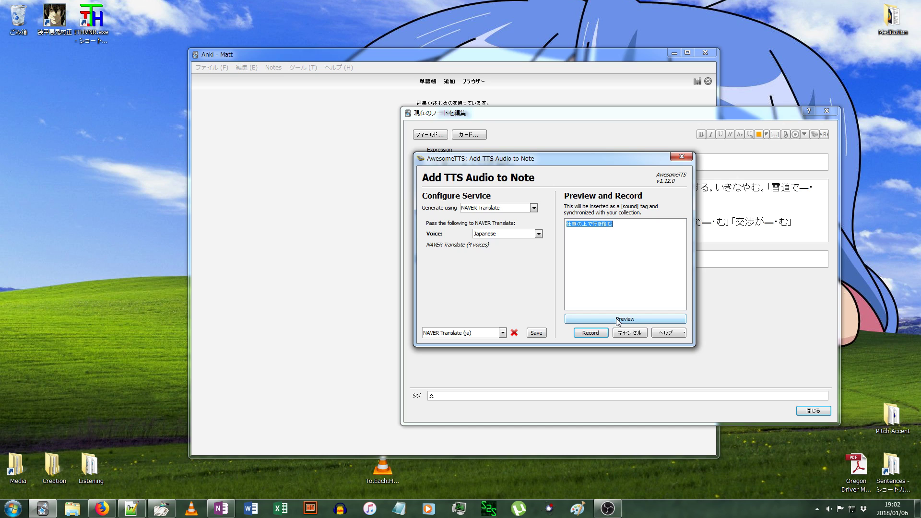
left_click(595, 333)
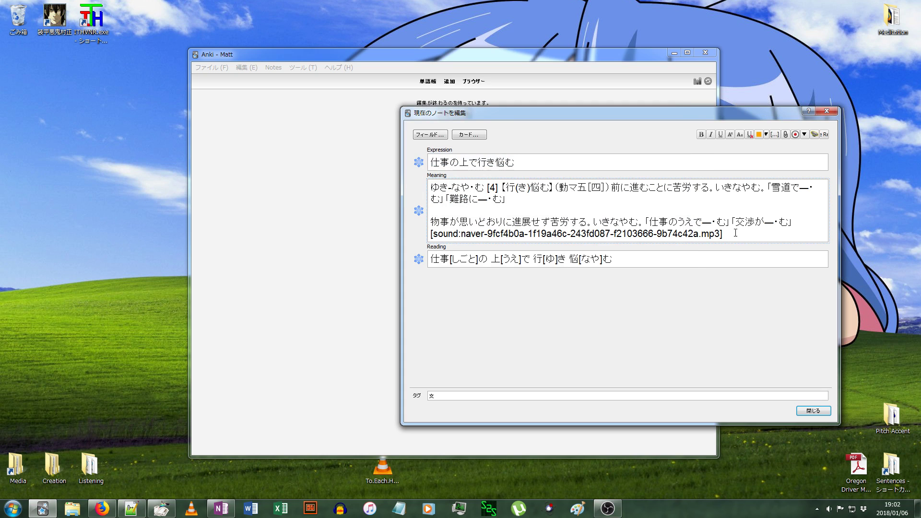
Examine the sound tag inserted in the Meaning field and close the note editor
left_click_drag(735, 233, 424, 245)
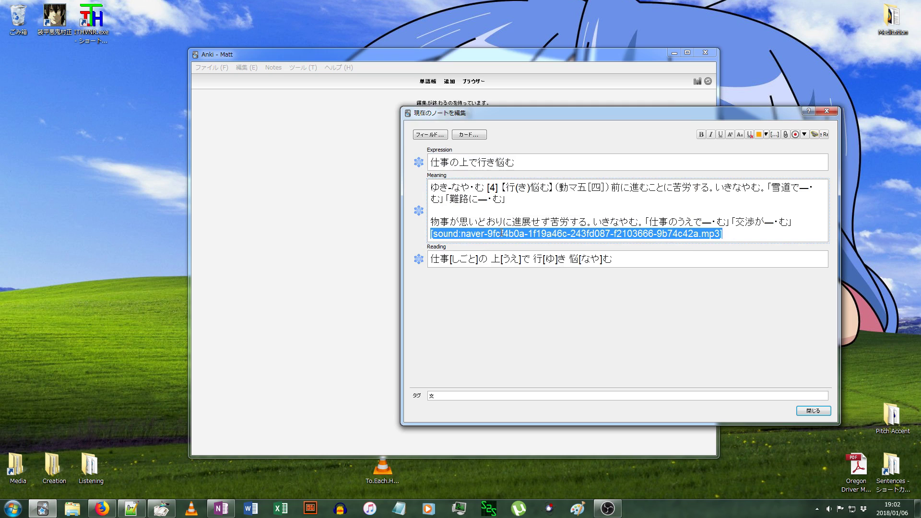
left_click(502, 234)
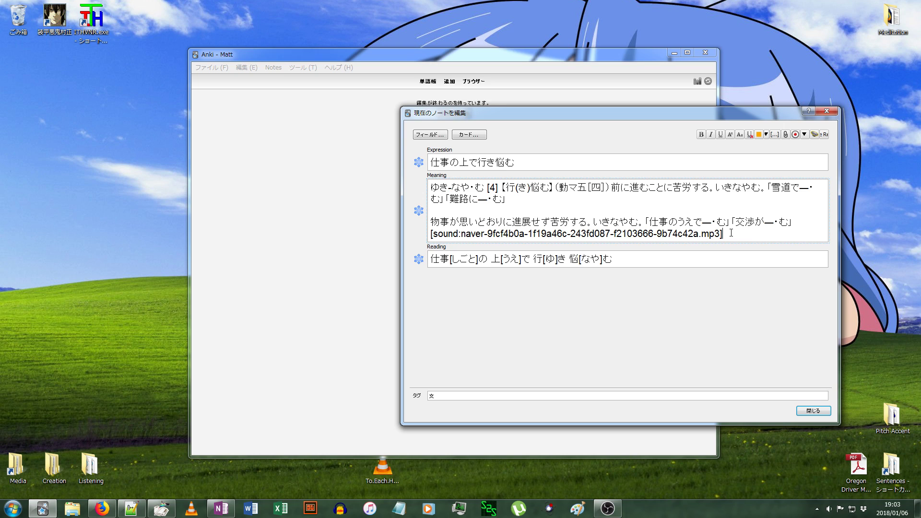
left_click_drag(731, 233, 541, 236)
left_click(545, 236)
left_click(827, 111)
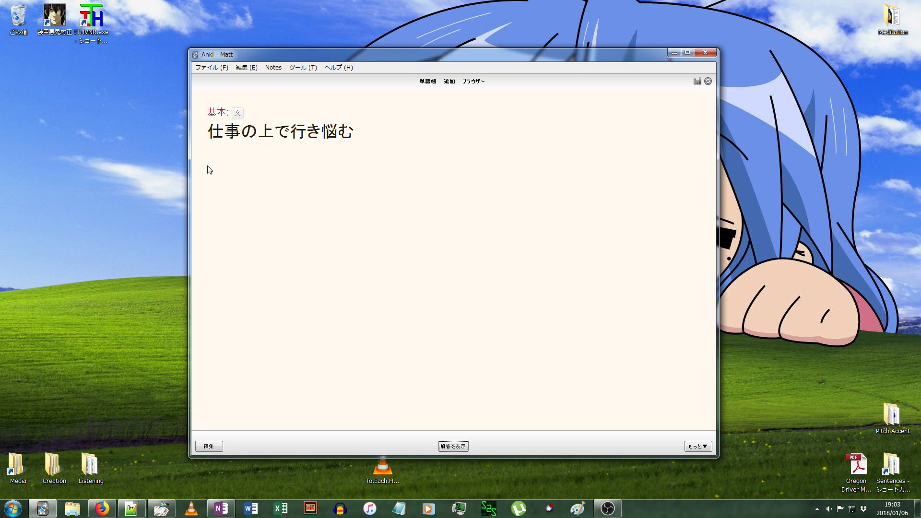
Have AwesomeTTS read the card's sentence 仕事の上で行き悩む aloud with the NeoSpeech (Ryo) preset, then leave the review
left_click_drag(208, 130, 354, 130)
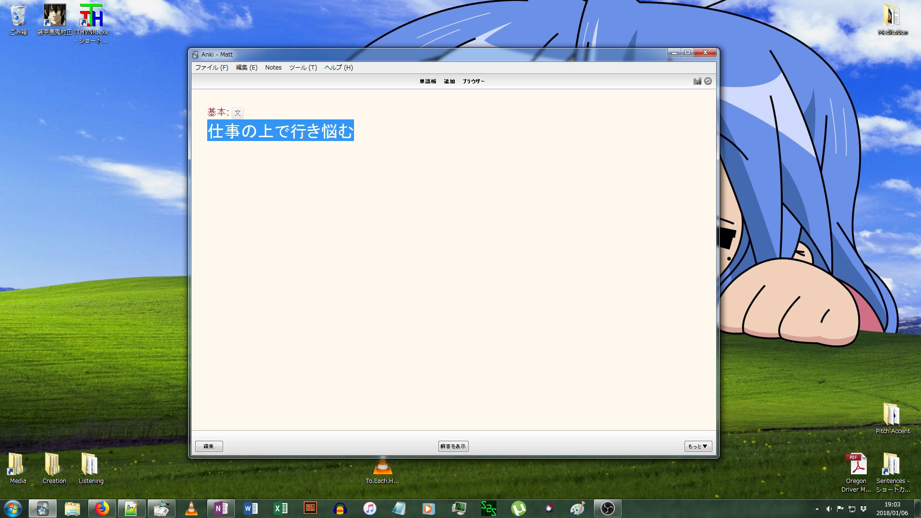
right_click(271, 129)
mouse_move(300, 147)
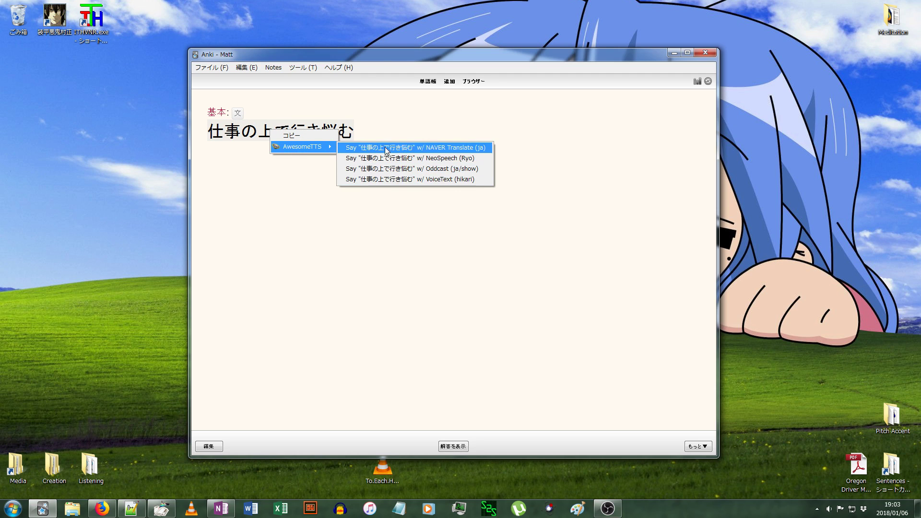
left_click(389, 160)
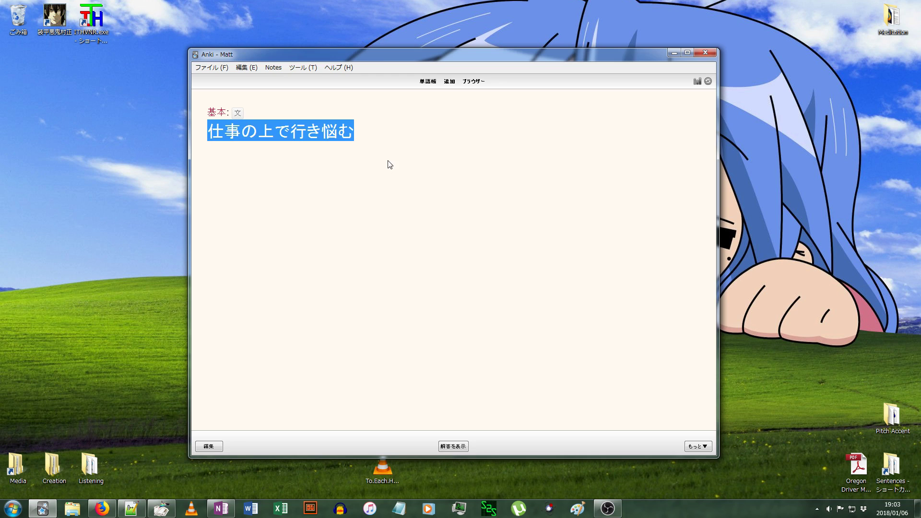
left_click(404, 150)
left_click(428, 83)
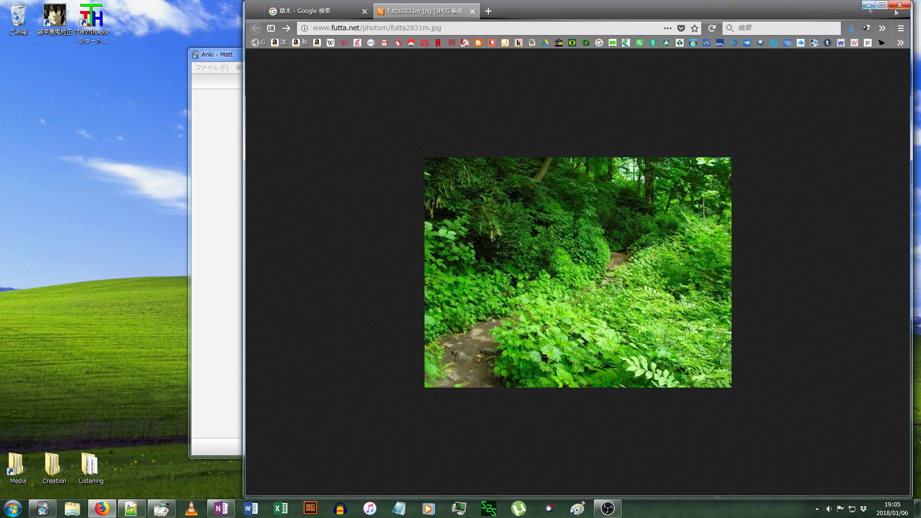
Maximize the Firefox window and go to patreon.com/mattvsjapan
left_click(884, 4)
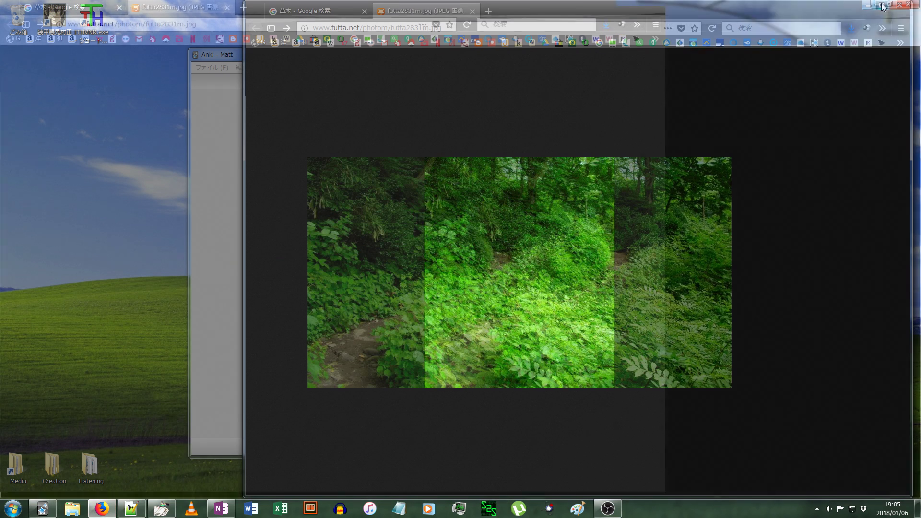
left_click(473, 25)
type("patreon.com/mattvsjapan")
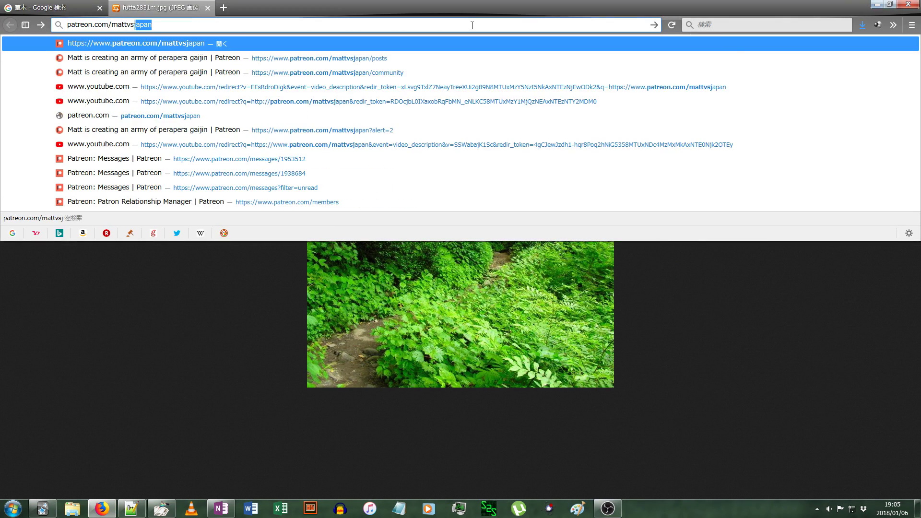
key("Return")
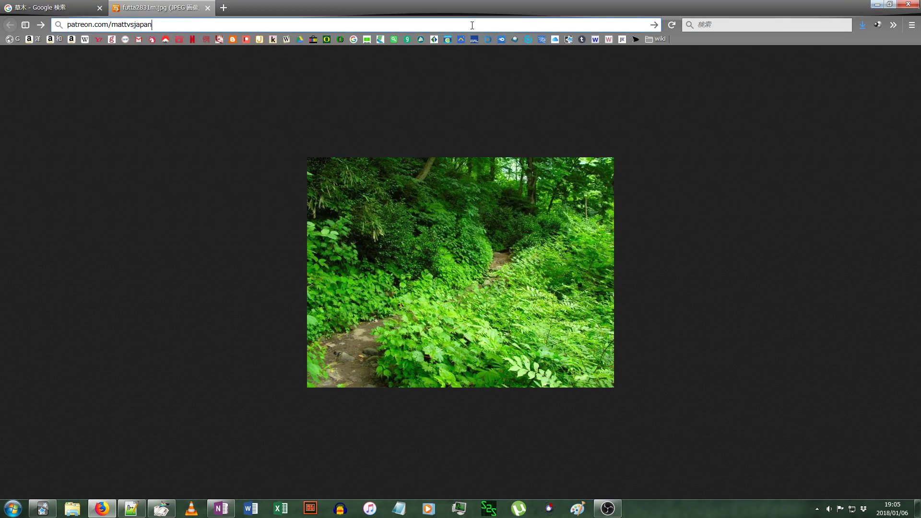